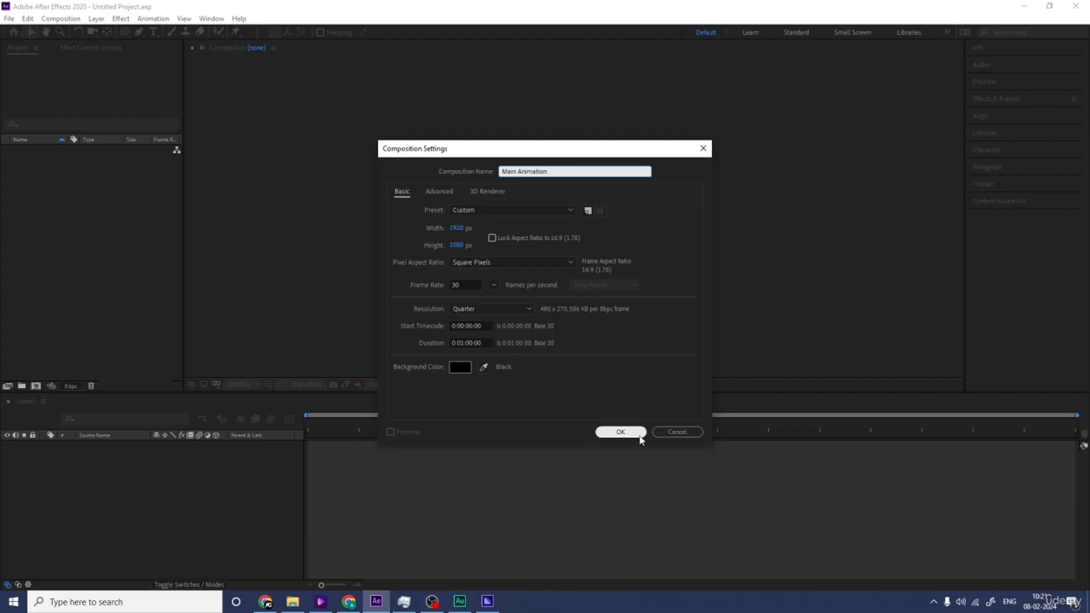
# Step: Set the background color to white (FFFFFF) and create the 1920 x 1080, 30 fps "Main Animation" composition
pyautogui.click(460, 367)
pyautogui.write('ffffff')
pyautogui.press('Return')
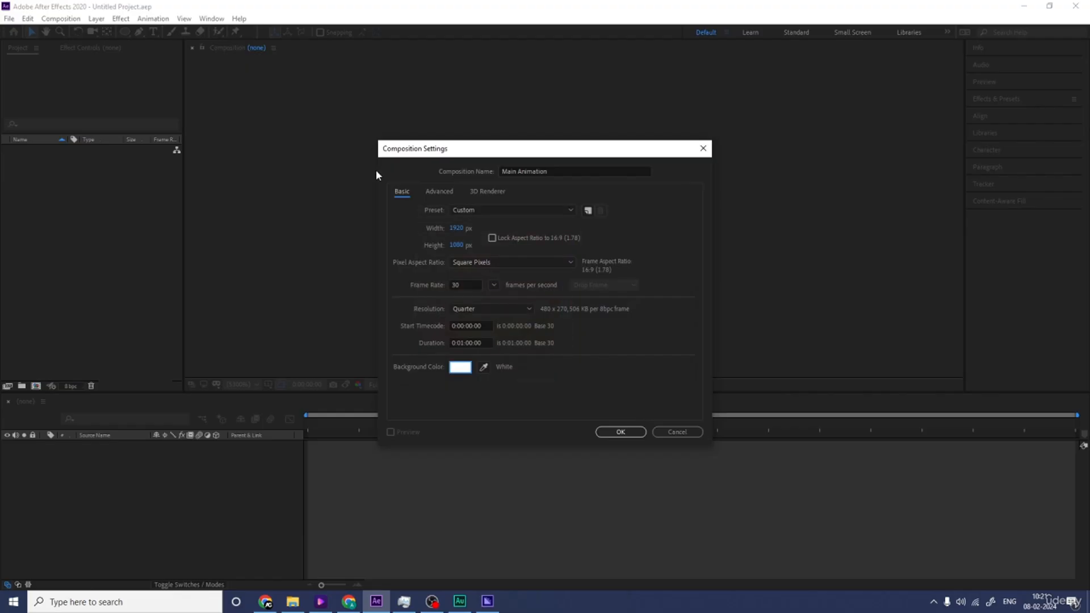
pyautogui.press('Return')
# Step: Show the Title/Action Safe overlay in the composition view
pyautogui.click(279, 386)
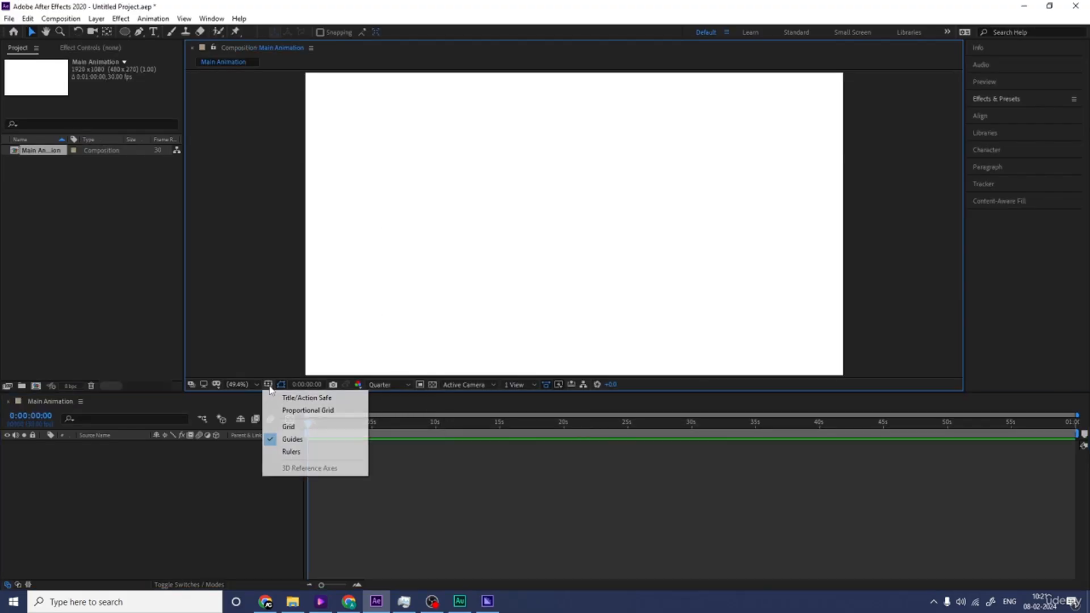
pyautogui.click(298, 392)
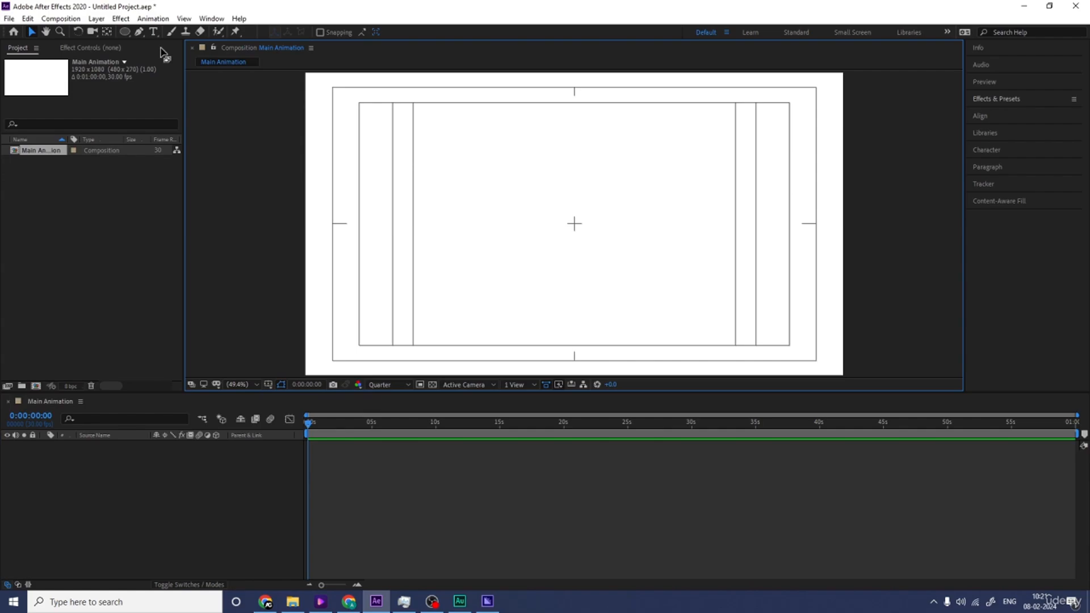
pyautogui.hotkey('ctrl', 'n')
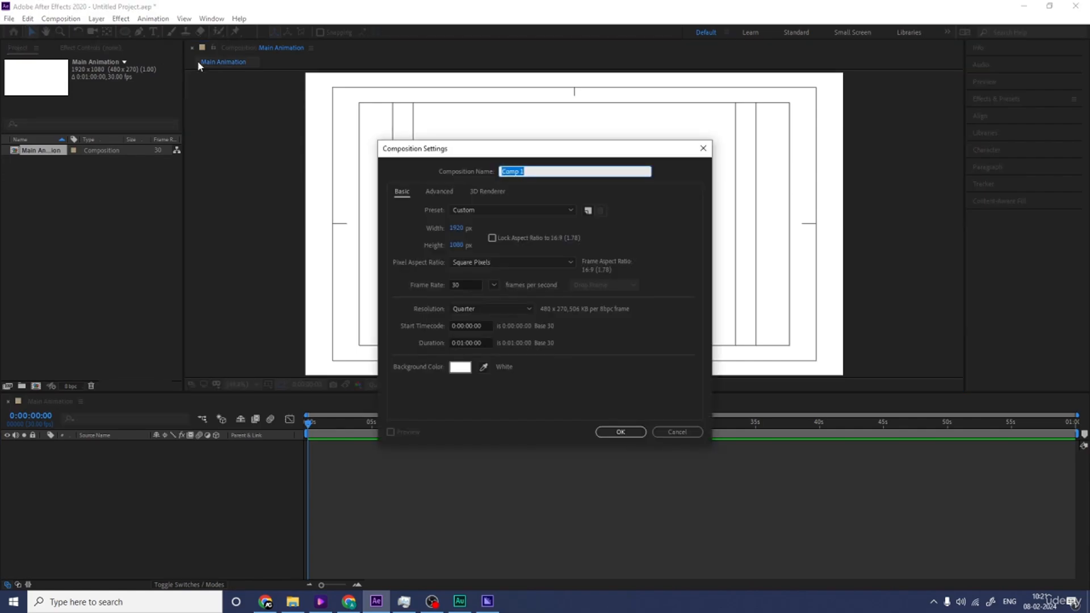
pyautogui.click(676, 434)
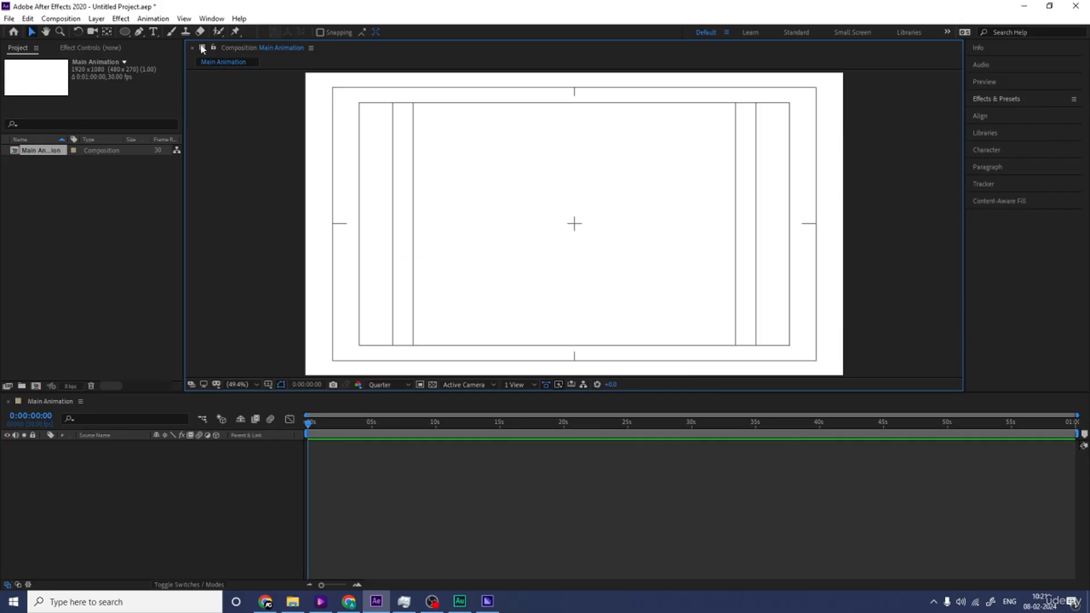
# Step: Add a text layer reading "MOTION" near the middle of the composition
pyautogui.click(153, 32)
pyautogui.click(555, 235)
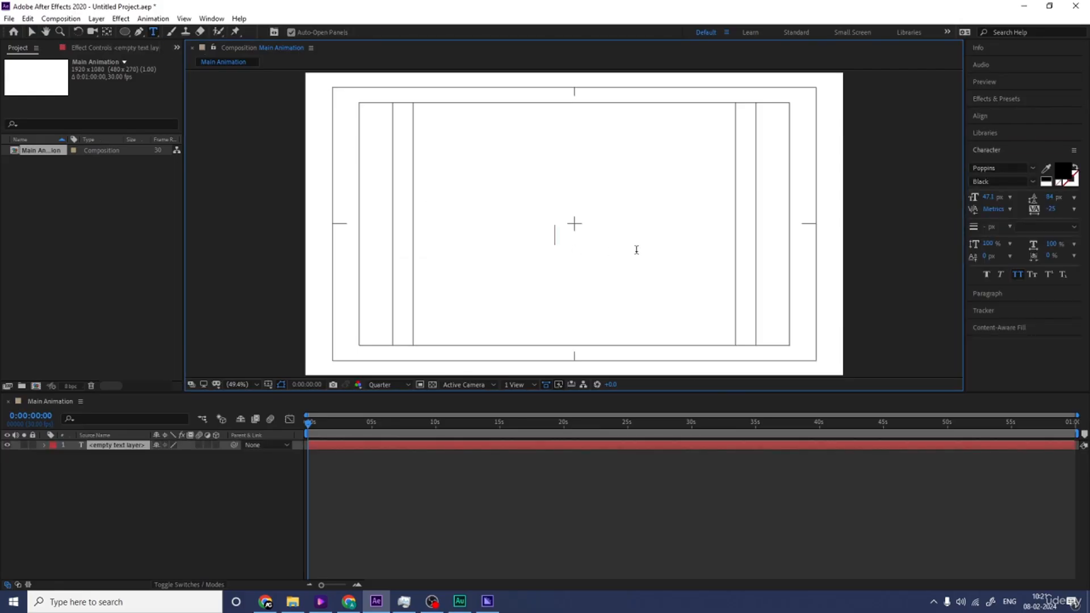
pyautogui.press('capslock')
pyautogui.write('_M')
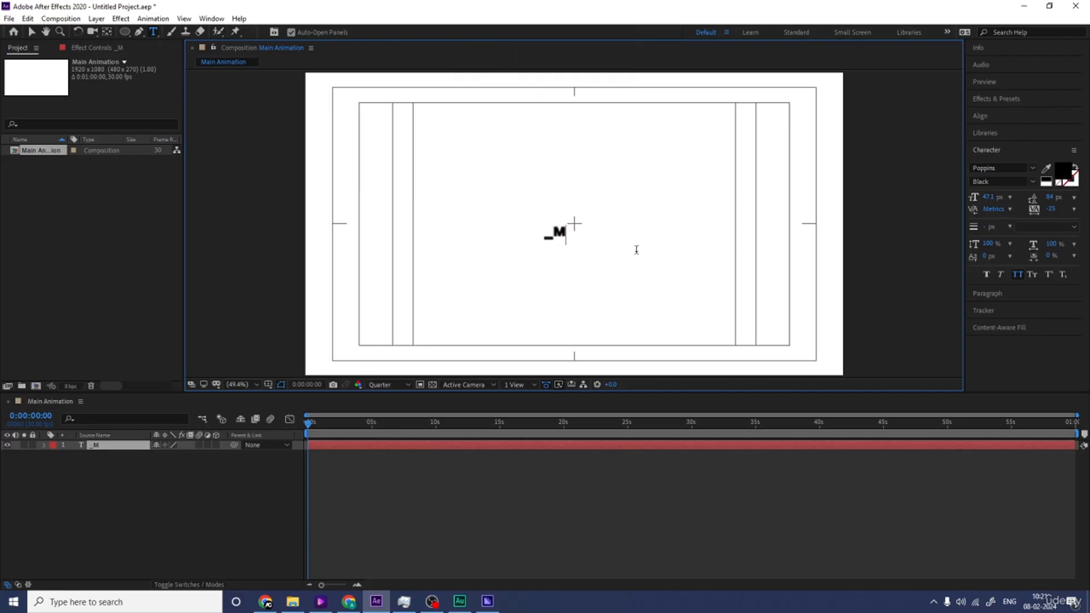
pyautogui.write('OTION')
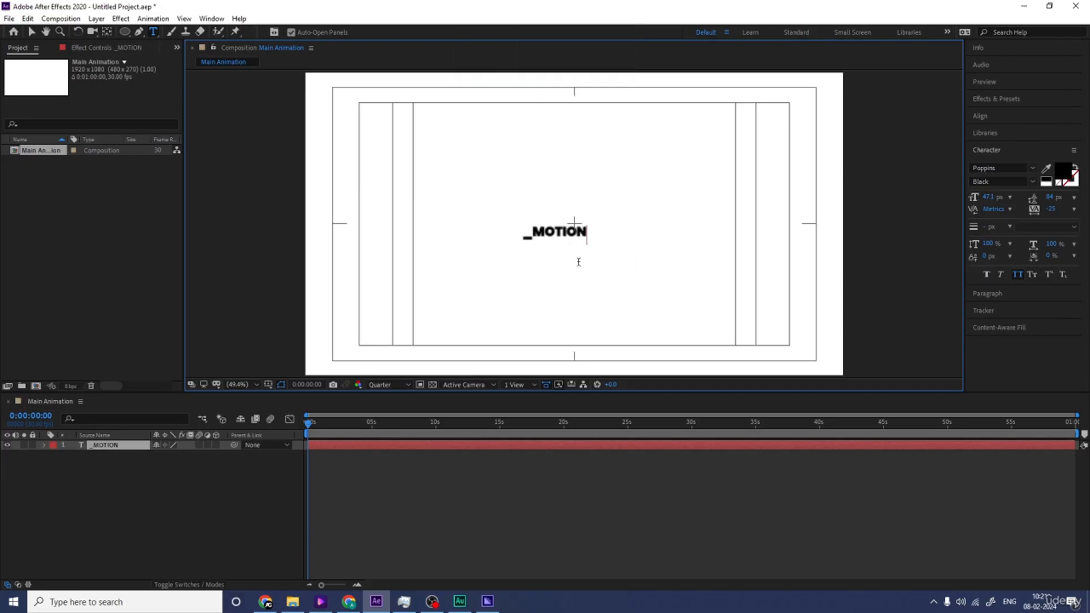
pyautogui.click(532, 236)
pyautogui.press('BackSpace')
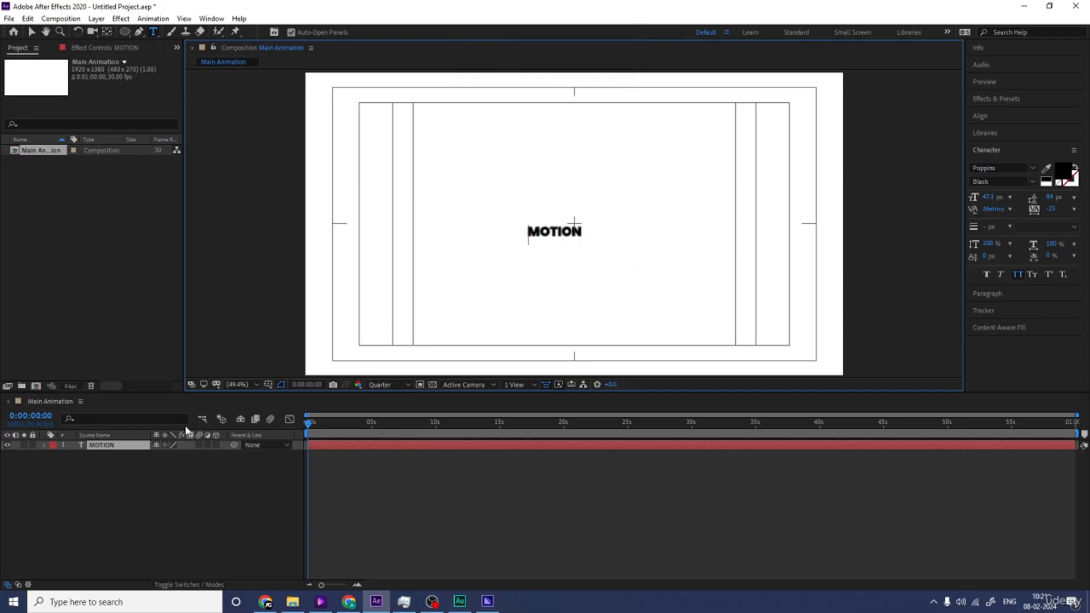
# Step: Center the MOTION text layer horizontally and vertically in the composition
pyautogui.click(113, 447)
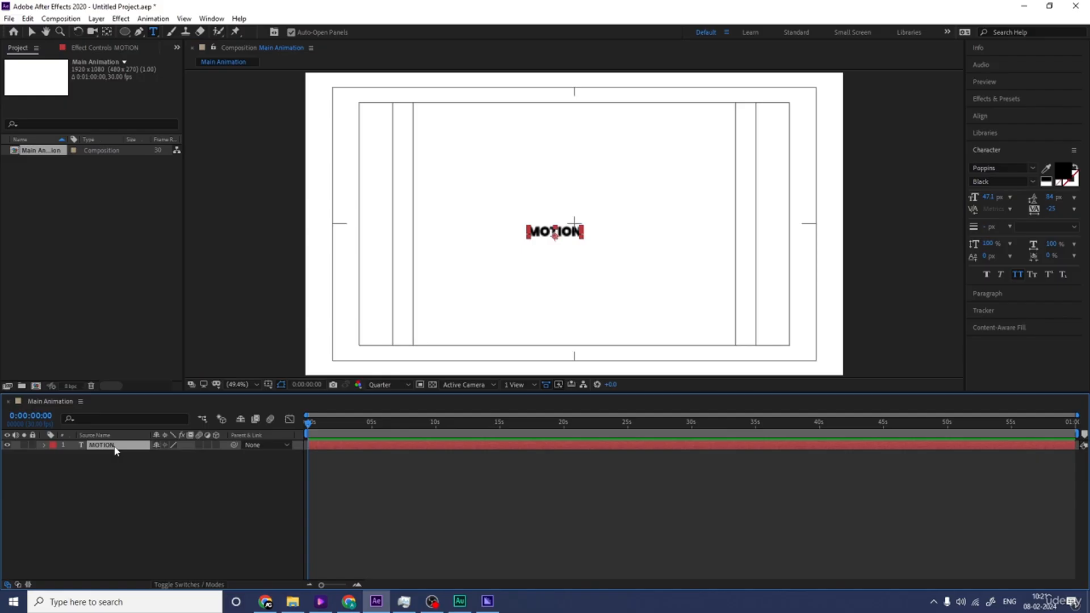
pyautogui.click(980, 116)
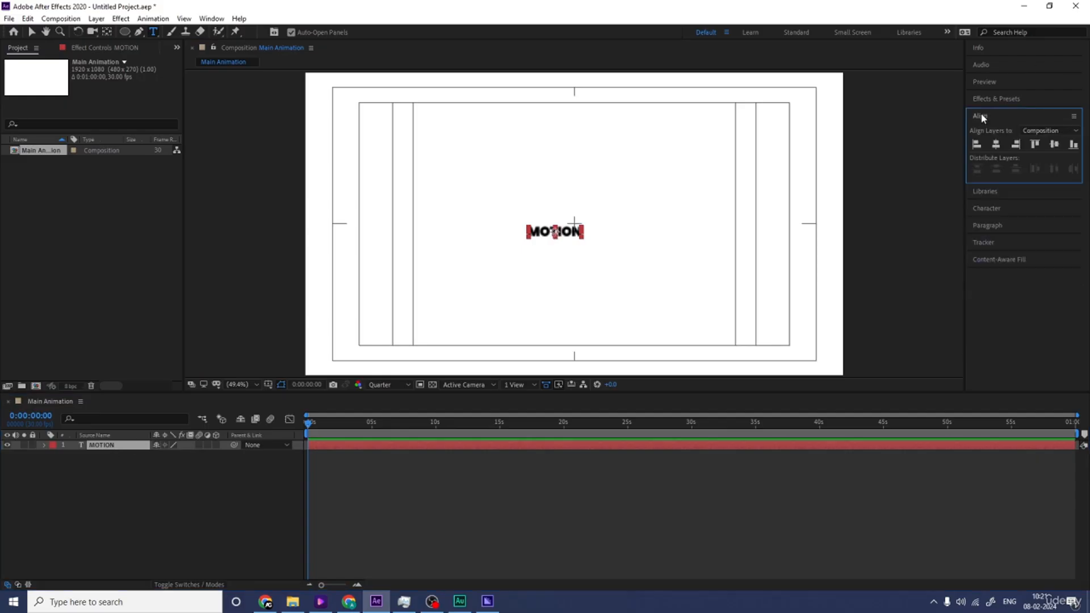
pyautogui.click(996, 146)
pyautogui.click(1054, 145)
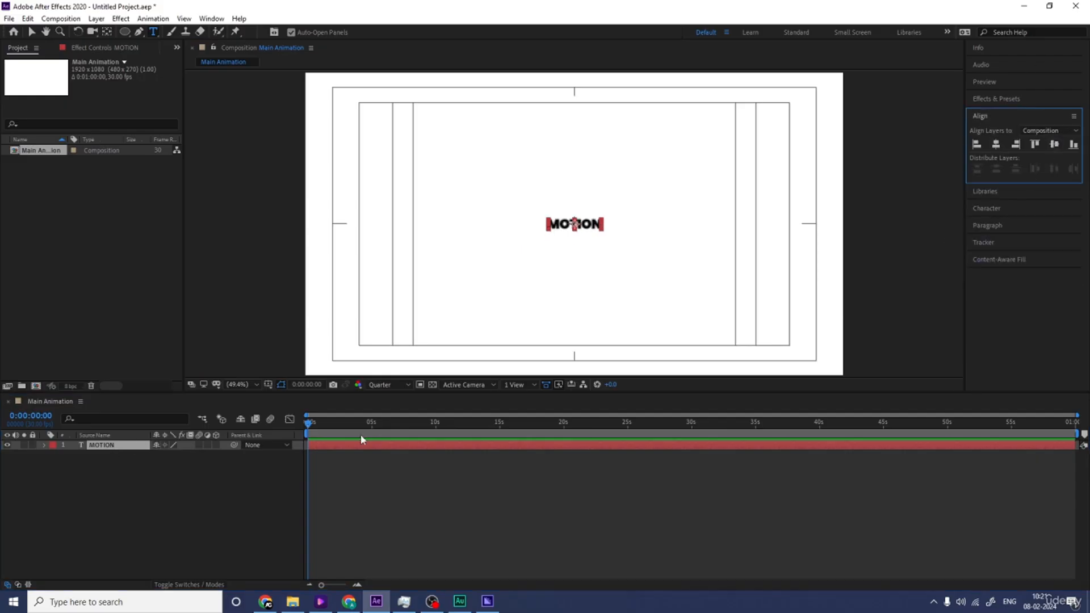
# Step: Scale the MOTION text to about 481% and move its anchor point to the bottom center of the text
pyautogui.press('s')
pyautogui.moveTo(169, 455); pyautogui.dragTo(329, 406)
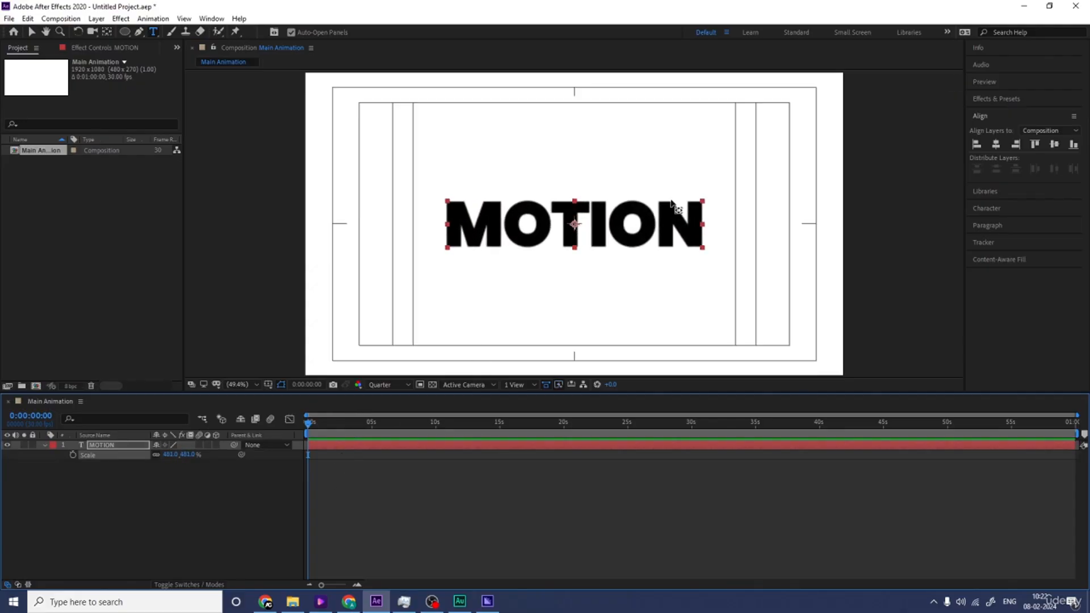
pyautogui.press('y')
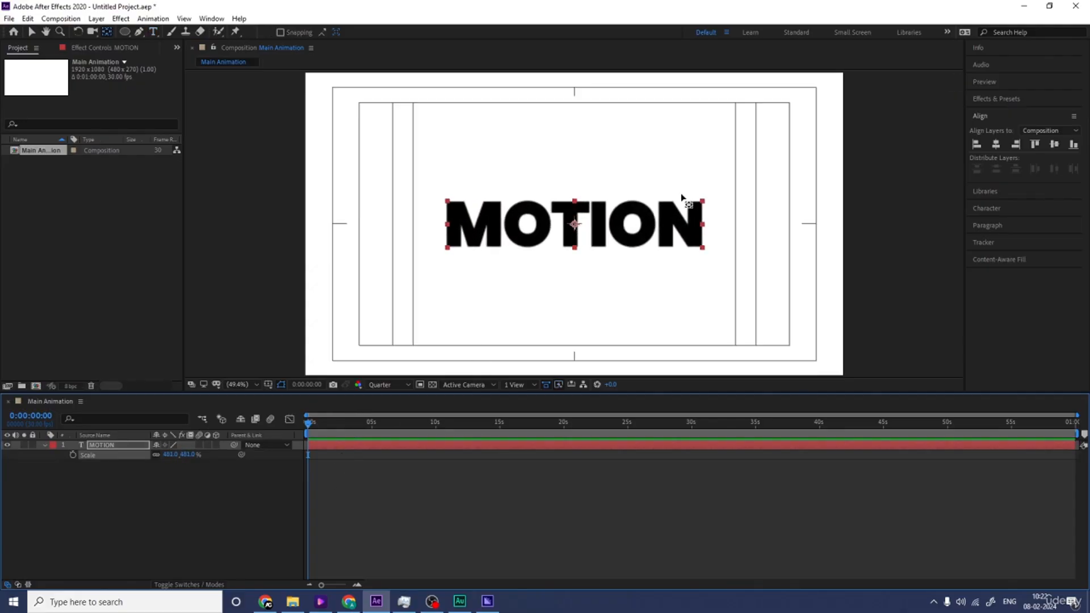
pyautogui.click(575, 221)
pyautogui.moveTo(575, 224); pyautogui.dragTo(574, 247)
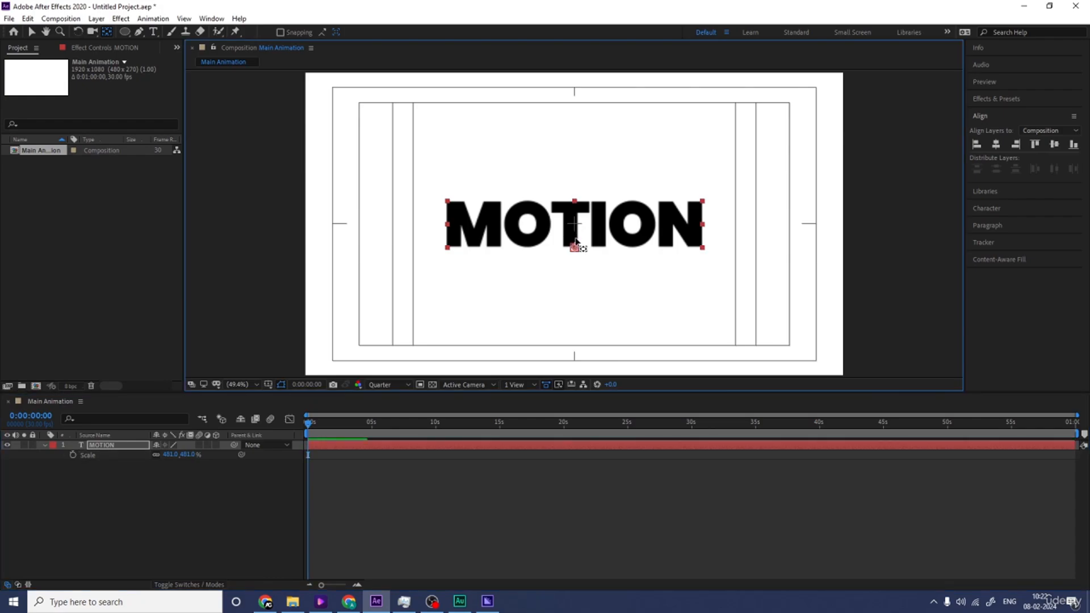
# Step: Make the MOTION text a 3D layer and reveal its rotation properties
pyautogui.click(214, 443)
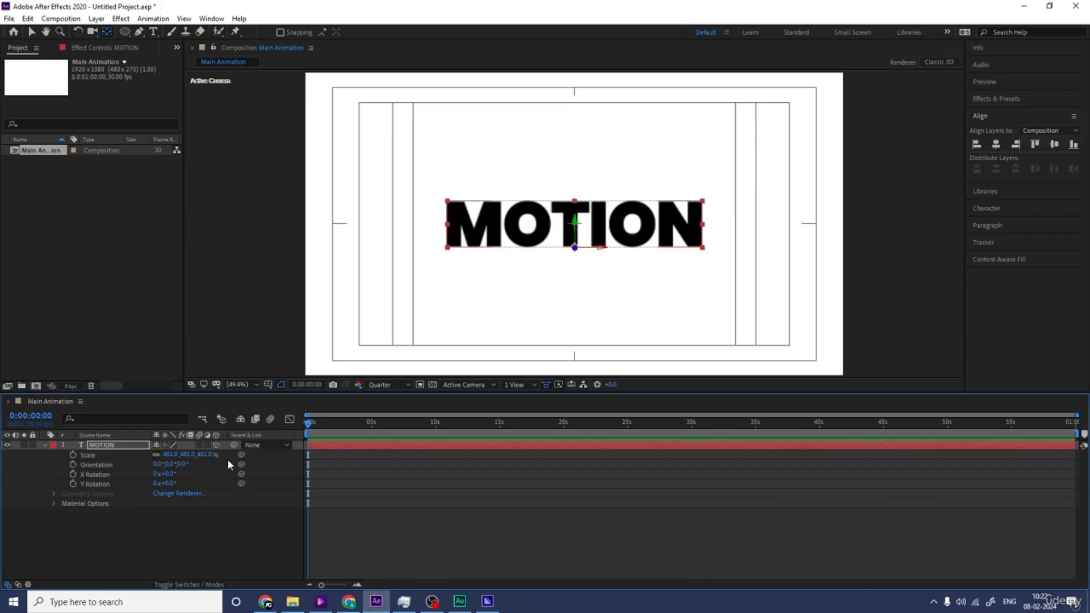
pyautogui.click(99, 447)
pyautogui.press('r')
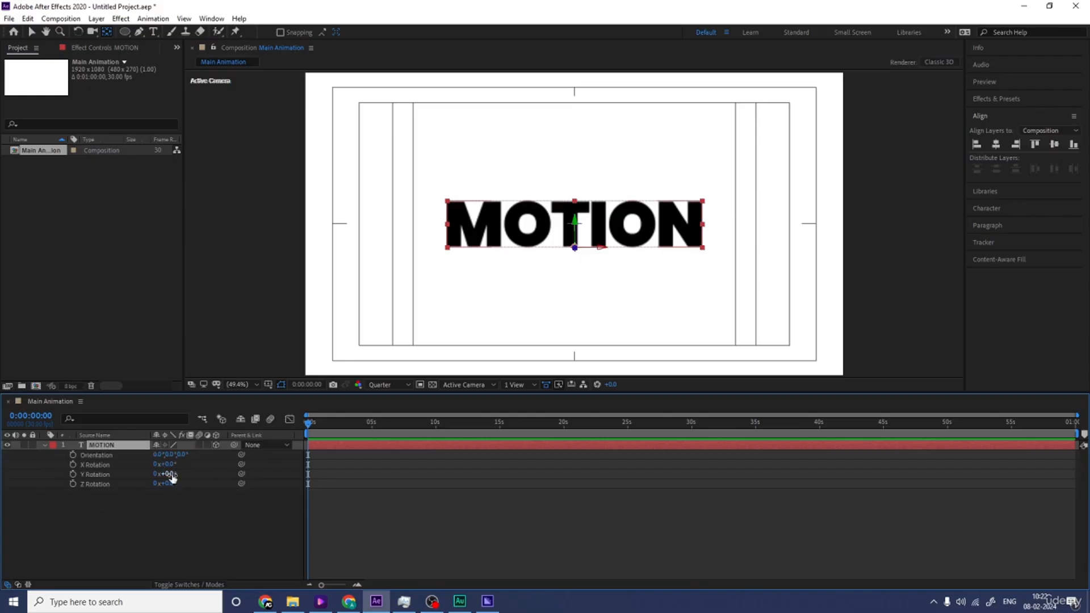
pyautogui.moveTo(172, 476)
pyautogui.mouseDown()
pyautogui.moveTo(156, 484)
pyautogui.moveTo(161, 464)
pyautogui.mouseUp()
pyautogui.hotkey('ctrl', 'z')
pyautogui.hotkey('ctrl', 'z')
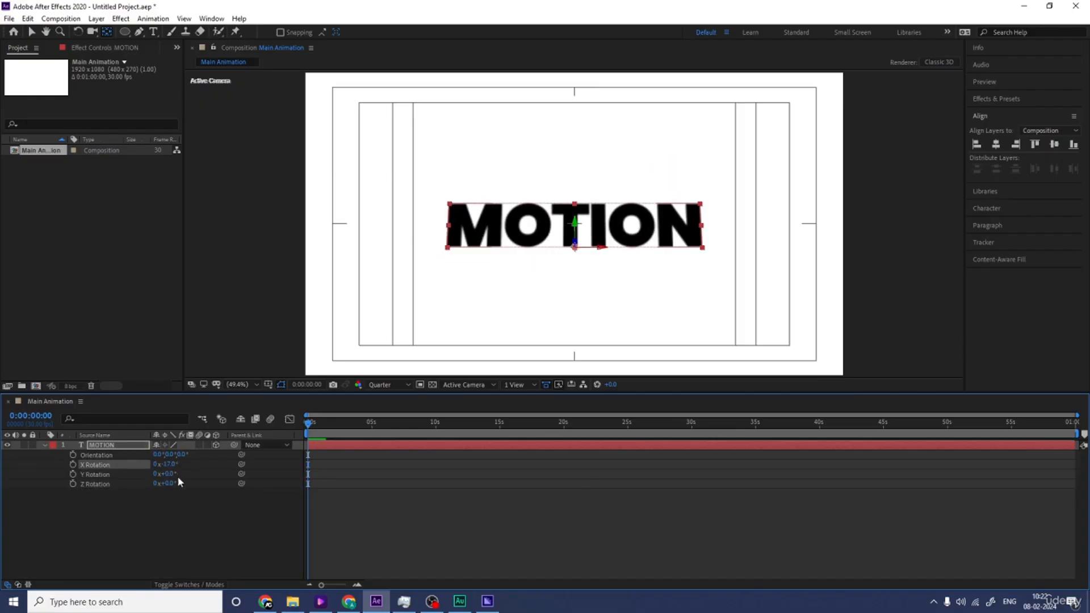
pyautogui.hotkey('ctrl', 'z')
# Step: Keyframe the text's X Rotation from 0 at the start to one full revolution at about 4 seconds
pyautogui.click(73, 465)
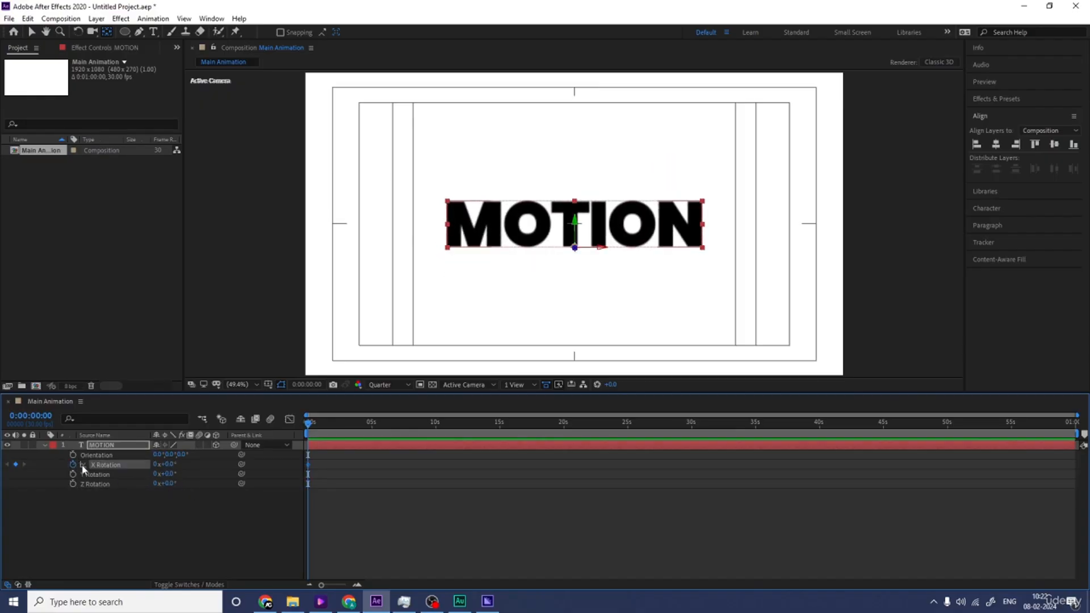
pyautogui.press('=')
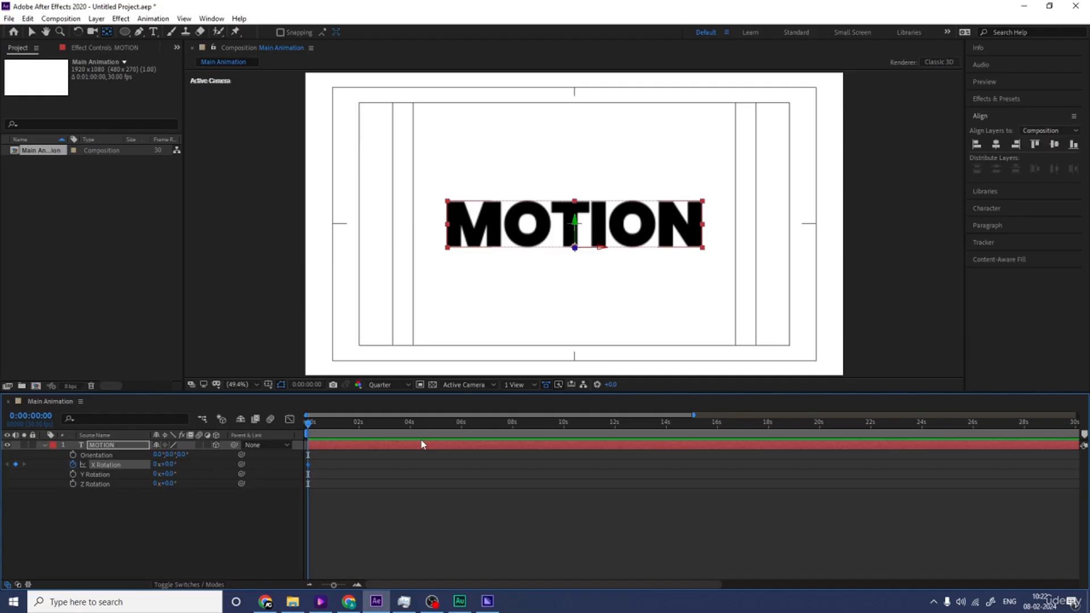
pyautogui.click(411, 431)
pyautogui.click(154, 464)
pyautogui.press('Return')
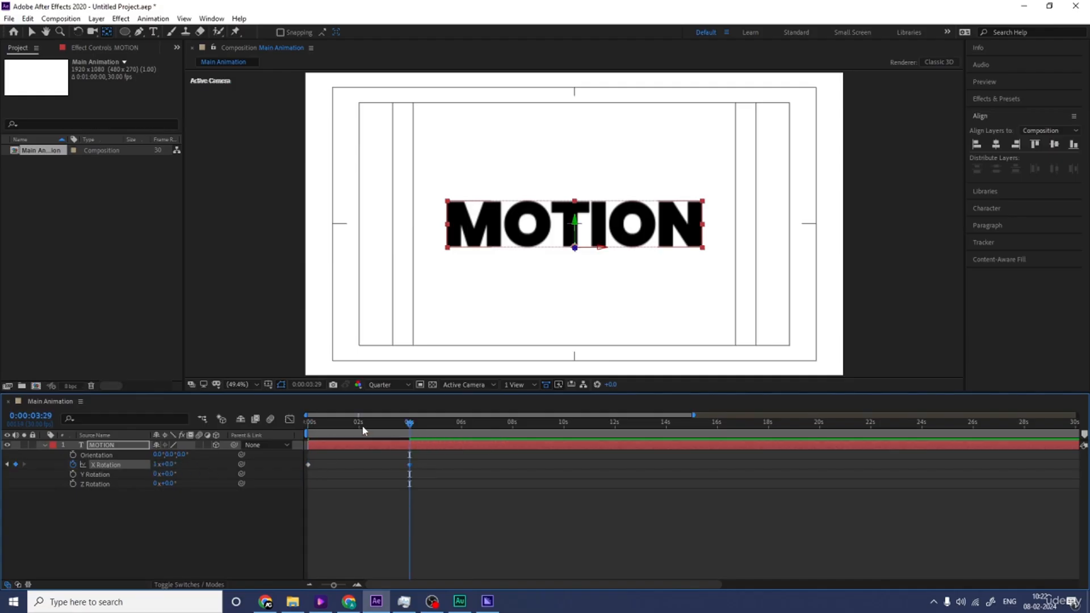
# Step: Apply Easy Ease to both X Rotation keyframes and preview the flip from the start
pyautogui.press('Home')
pyautogui.moveTo(469, 532); pyautogui.dragTo(286, 433)
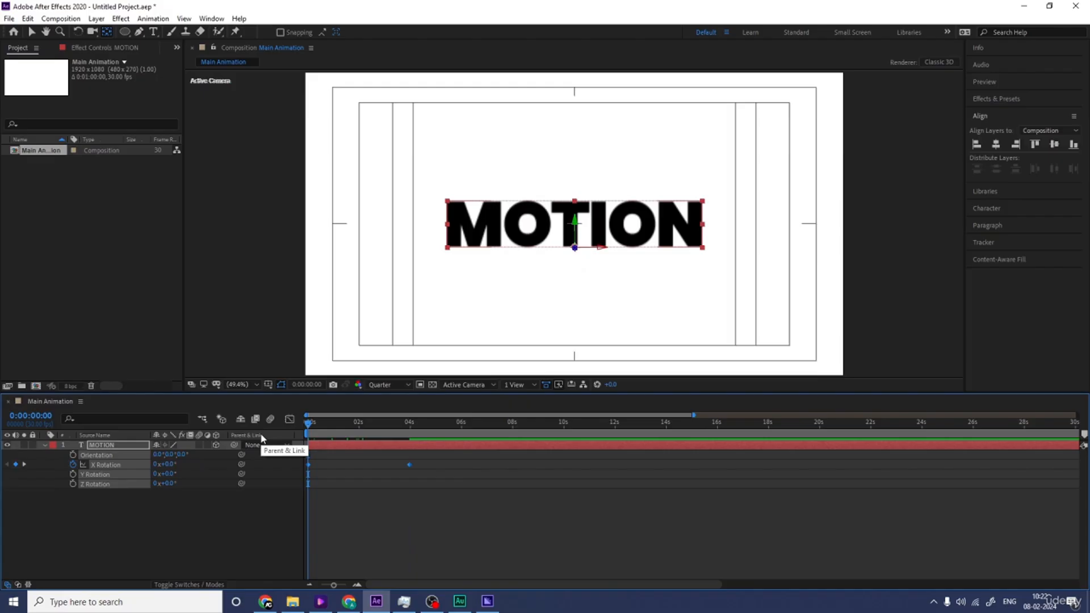
pyautogui.press('space')
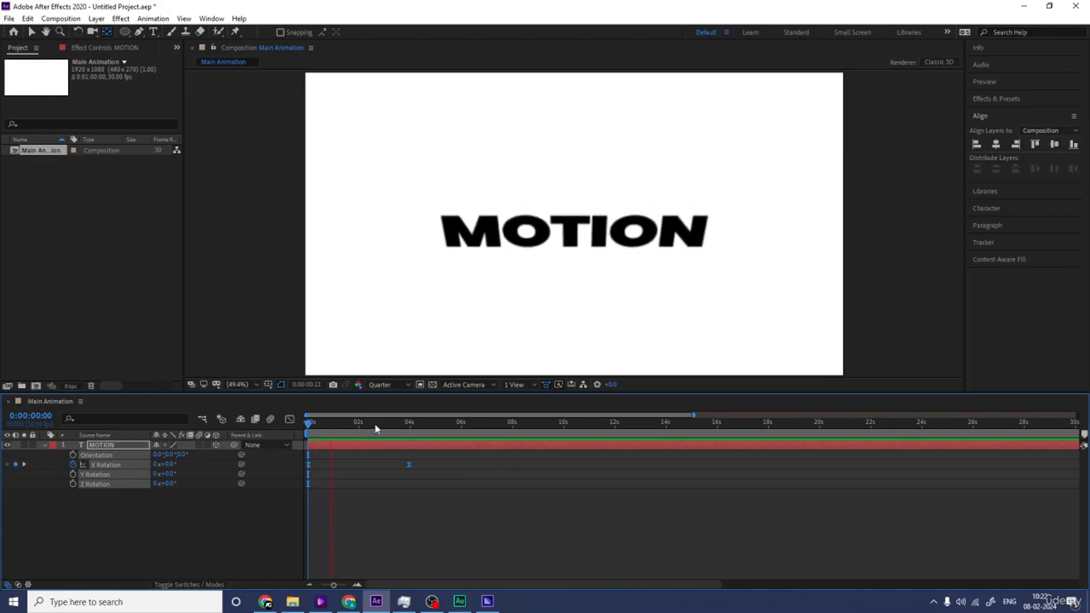
pyautogui.press('space')
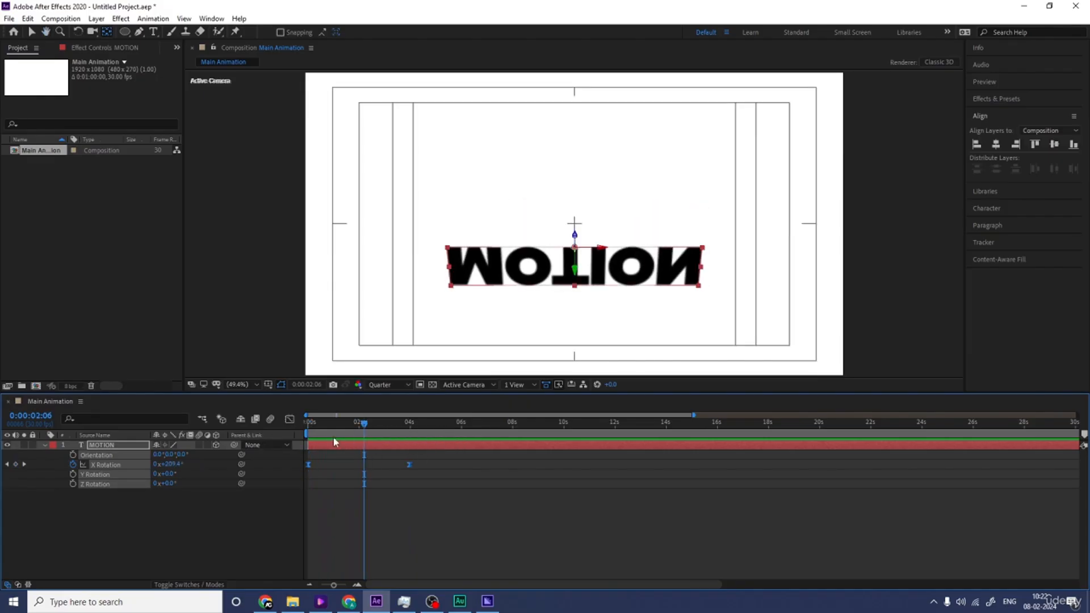
# Step: Reshape the X Rotation speed curve into a sharp peak midway between the keyframes, and preview the animation
pyautogui.click(290, 419)
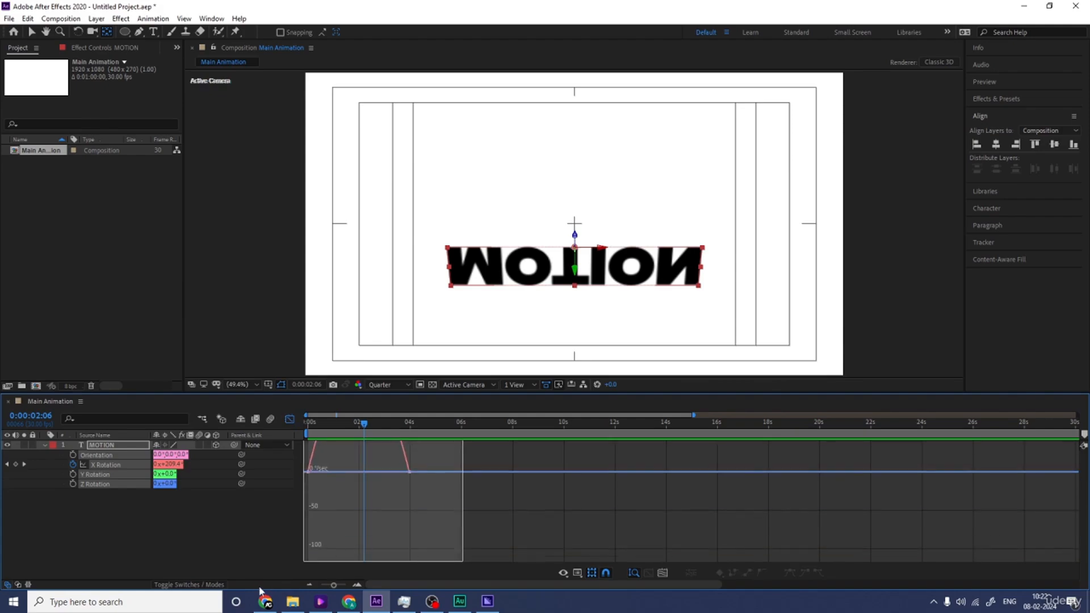
pyautogui.moveTo(392, 550); pyautogui.dragTo(345, 553)
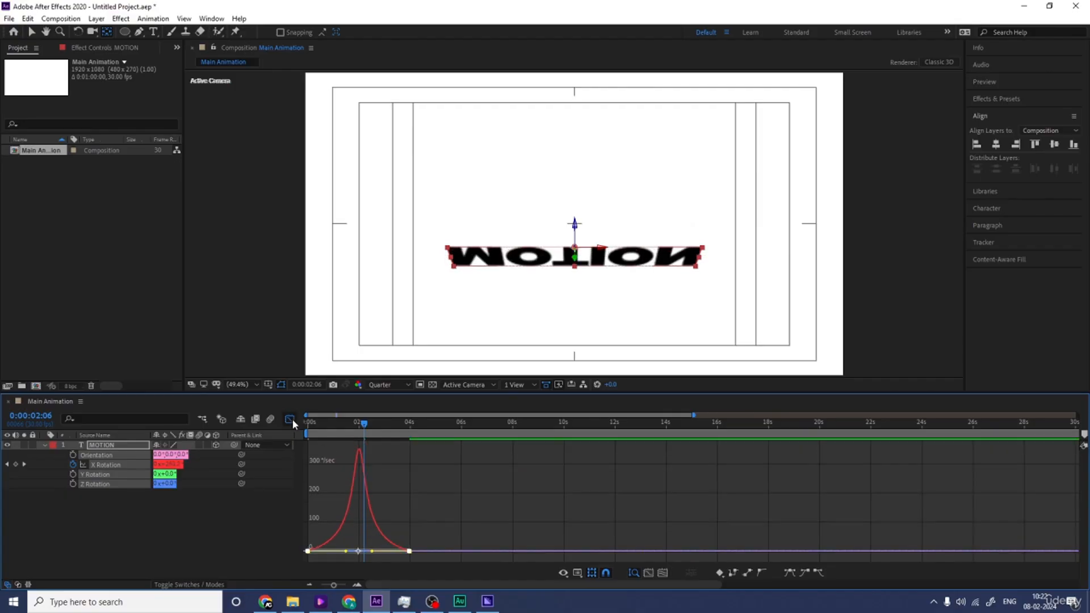
pyautogui.click(291, 420)
pyautogui.moveTo(322, 426); pyautogui.dragTo(281, 435)
pyautogui.press('space')
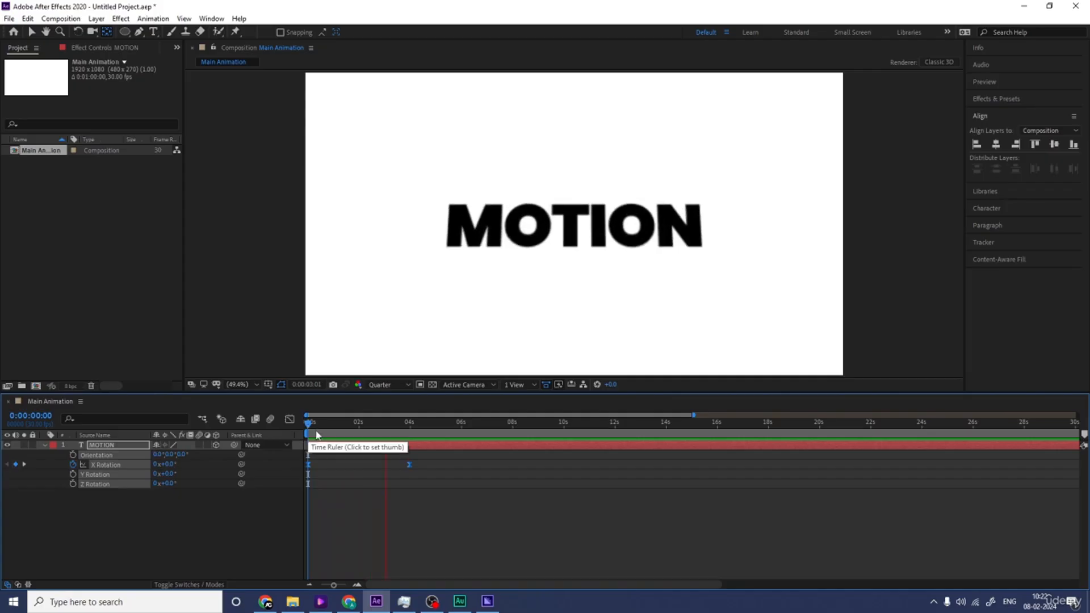
pyautogui.press('space')
# Step: Move the ending X Rotation keyframe to about 3 seconds and preview the rotation
pyautogui.press('=')
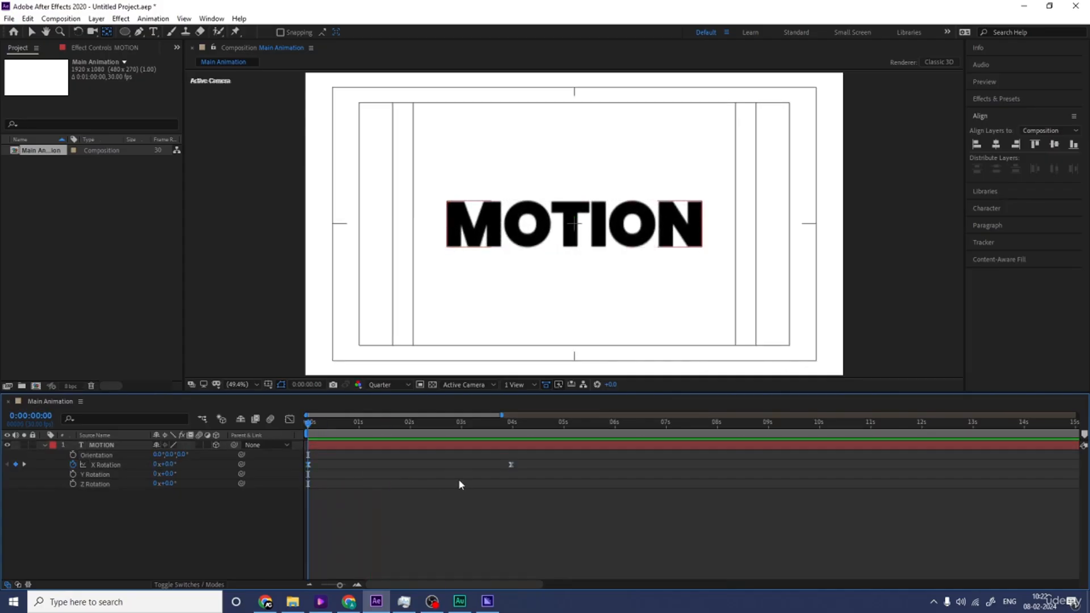
pyautogui.moveTo(510, 464); pyautogui.dragTo(464, 459)
pyautogui.press('space')
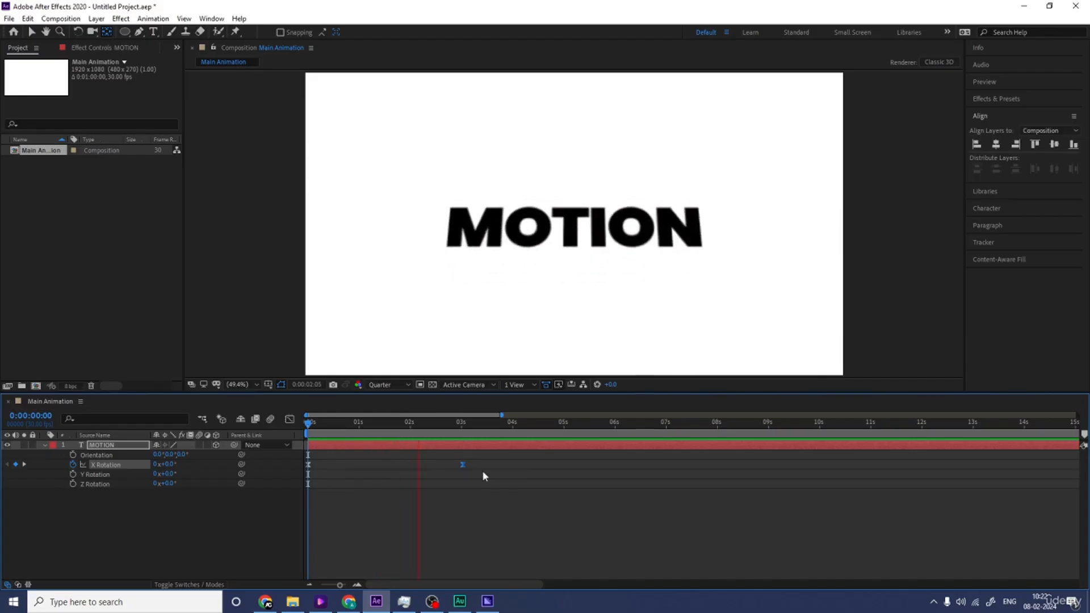
pyautogui.press('space')
# Step: Move the ending X Rotation keyframe to 0:00:02:00 and replay the rotation from the start
pyautogui.moveTo(429, 424); pyautogui.dragTo(411, 426)
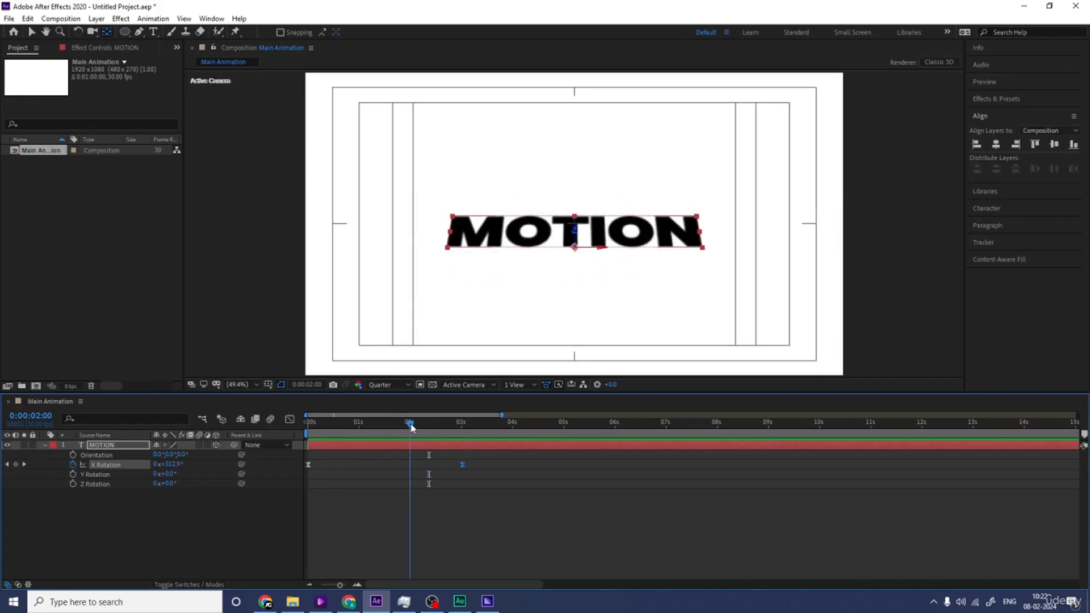
pyautogui.moveTo(465, 464); pyautogui.dragTo(410, 464)
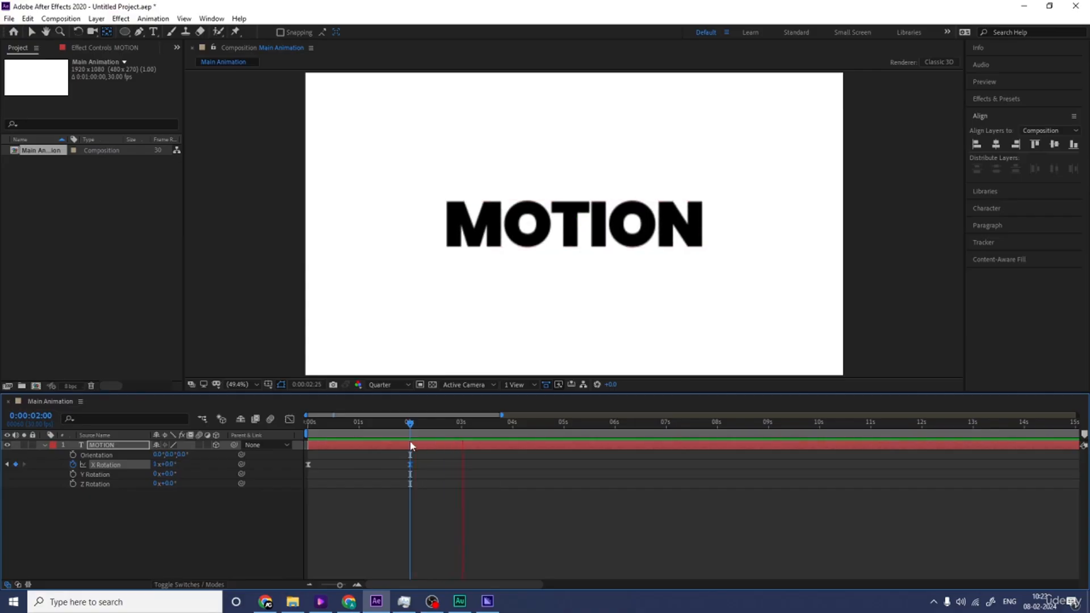
pyautogui.press('space')
pyautogui.moveTo(402, 426); pyautogui.dragTo(306, 427)
pyautogui.press('space')
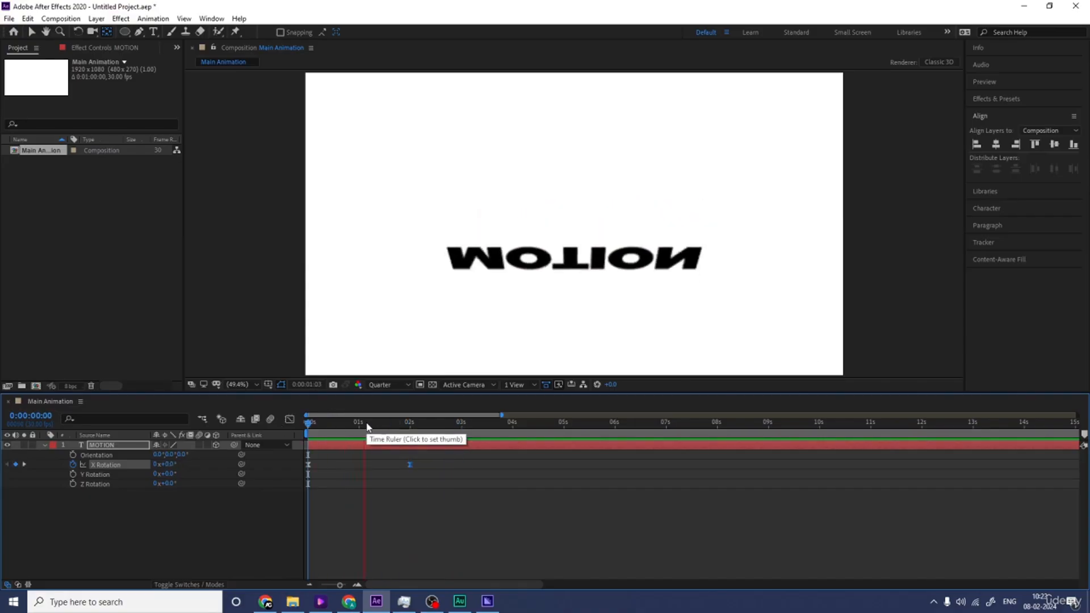
pyautogui.press('space')
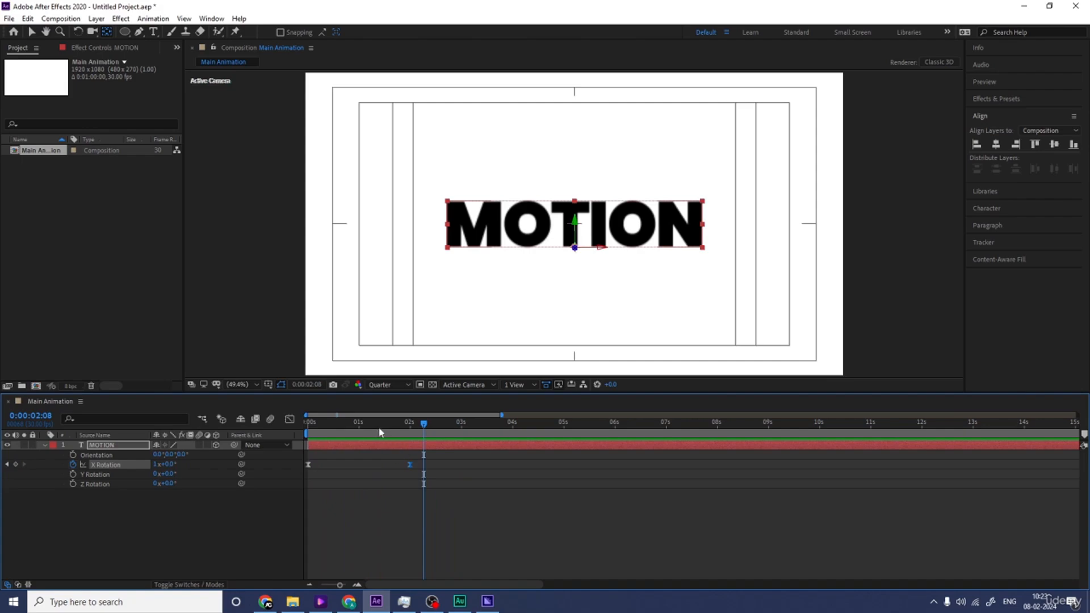
pyautogui.moveTo(380, 433); pyautogui.dragTo(250, 436)
pyautogui.press('space')
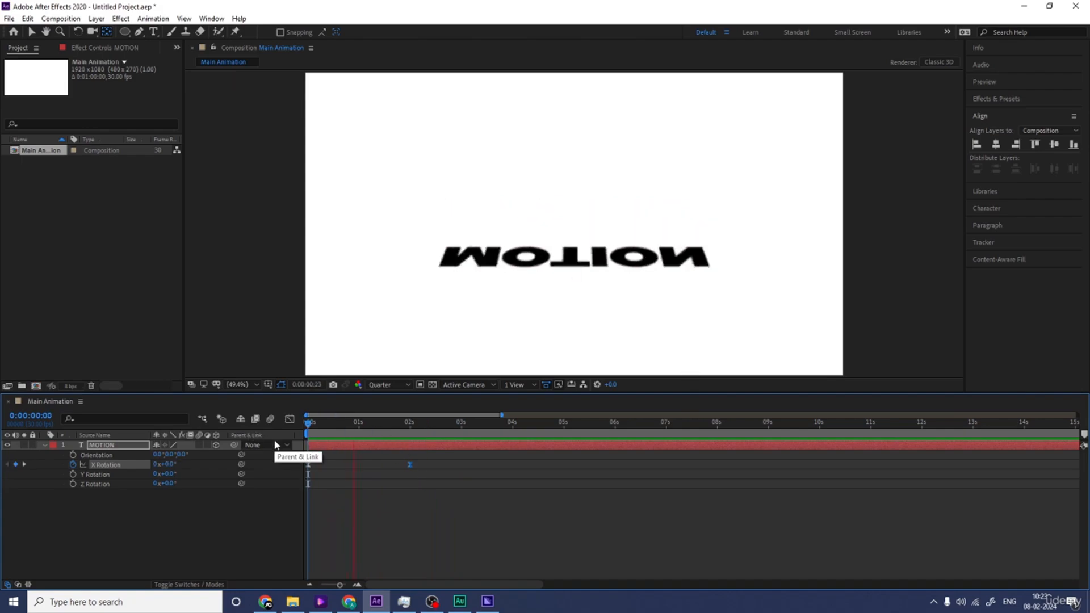
pyautogui.press('space')
pyautogui.click(177, 514)
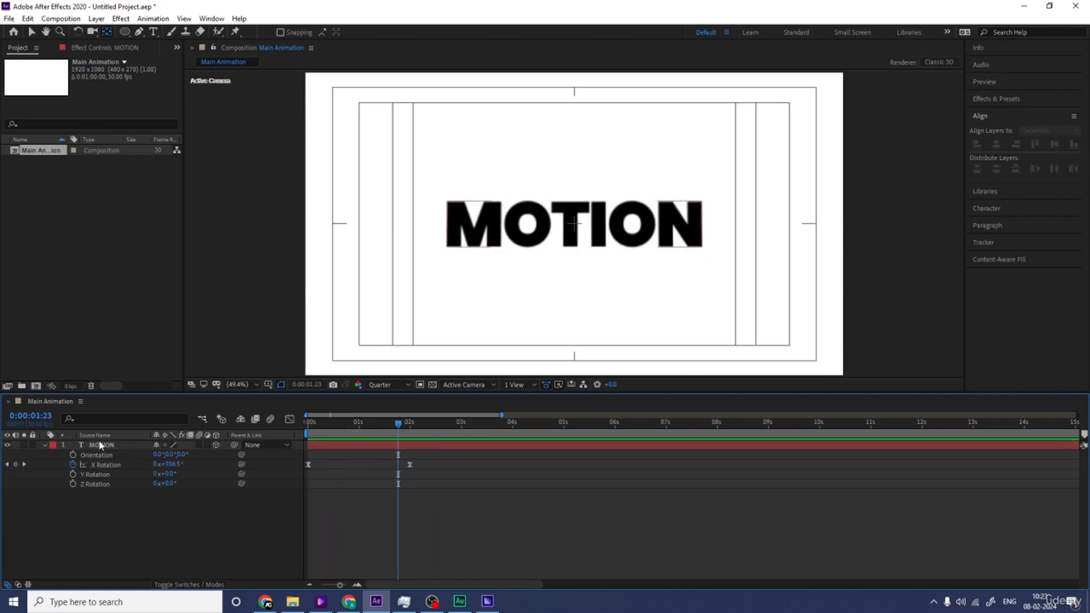
# Step: Duplicate the animated MOTION text layer until there are 12 layers, and collapse the original layer's properties
pyautogui.click(104, 446)
pyautogui.hotkey('ctrl', 'd')
pyautogui.hotkey('ctrl', 'd')
pyautogui.hotkey('ctrl', 'd')
pyautogui.hotkey('ctrl', 'd')
pyautogui.hotkey('ctrl', 'd')
pyautogui.hotkey('ctrl', 'd')
pyautogui.hotkey('ctrl', 'd')
pyautogui.hotkey('ctrl', 'd')
pyautogui.hotkey('ctrl', 'd')
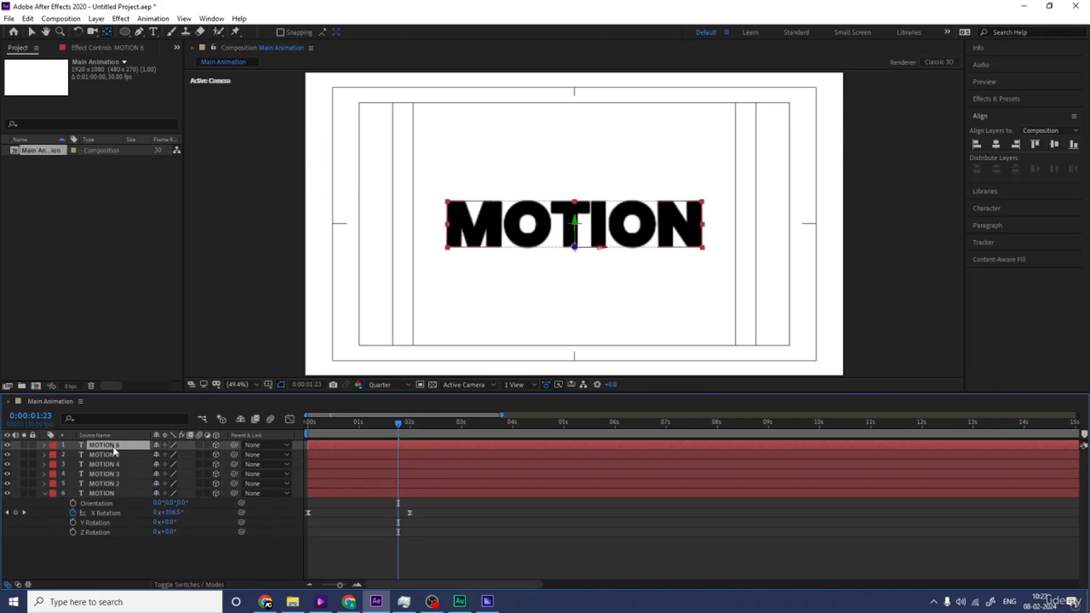
pyautogui.hotkey('ctrl', 'd')
pyautogui.hotkey('ctrl', 'd')
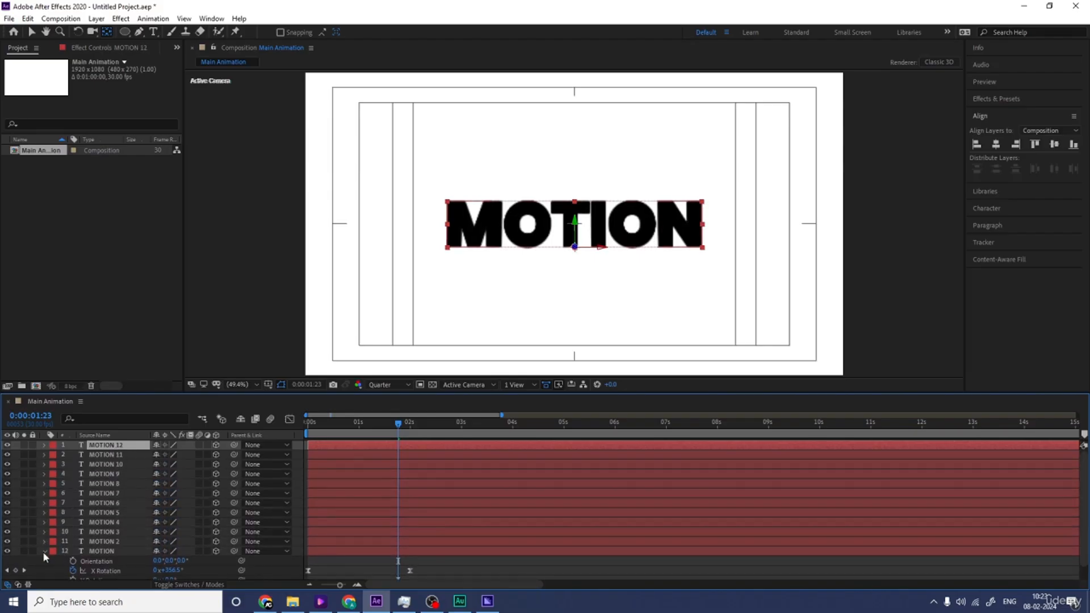
pyautogui.click(44, 551)
# Step: Stagger the first two copies from the composition start, shifting MOTION 11 to begin at frame 1 and MOTION 10 at frame 2
pyautogui.moveTo(317, 428); pyautogui.dragTo(272, 429)
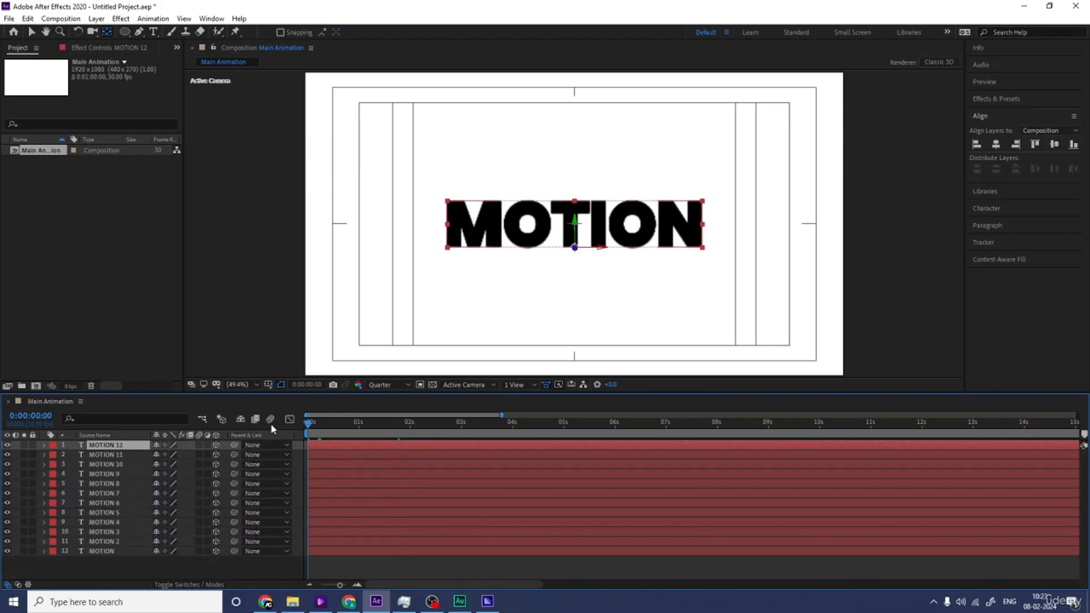
pyautogui.click(301, 452)
pyautogui.press('=')
pyautogui.press('=')
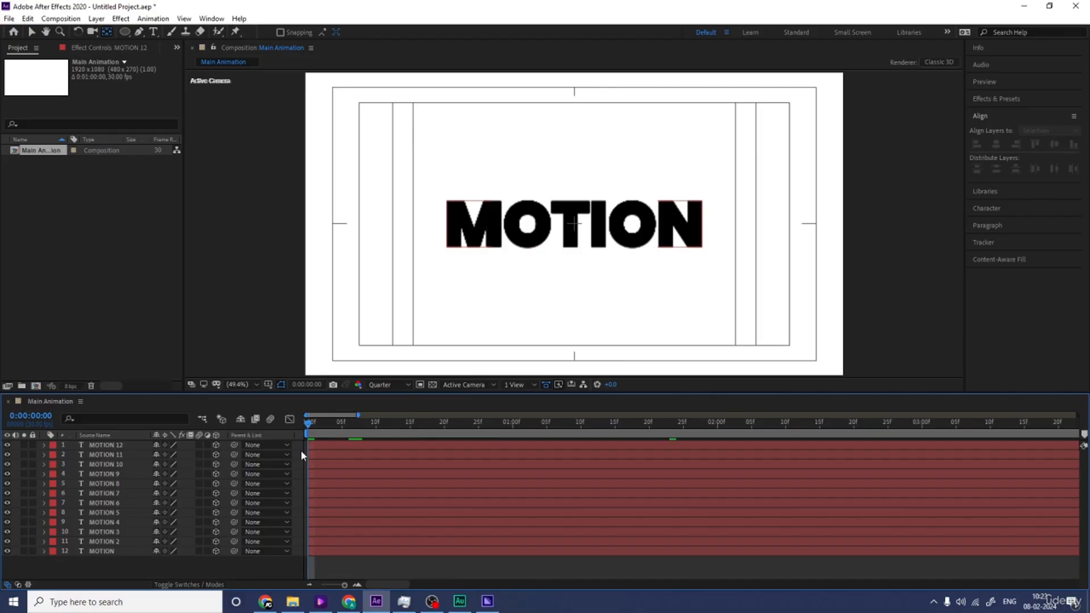
pyautogui.press('pagedown')
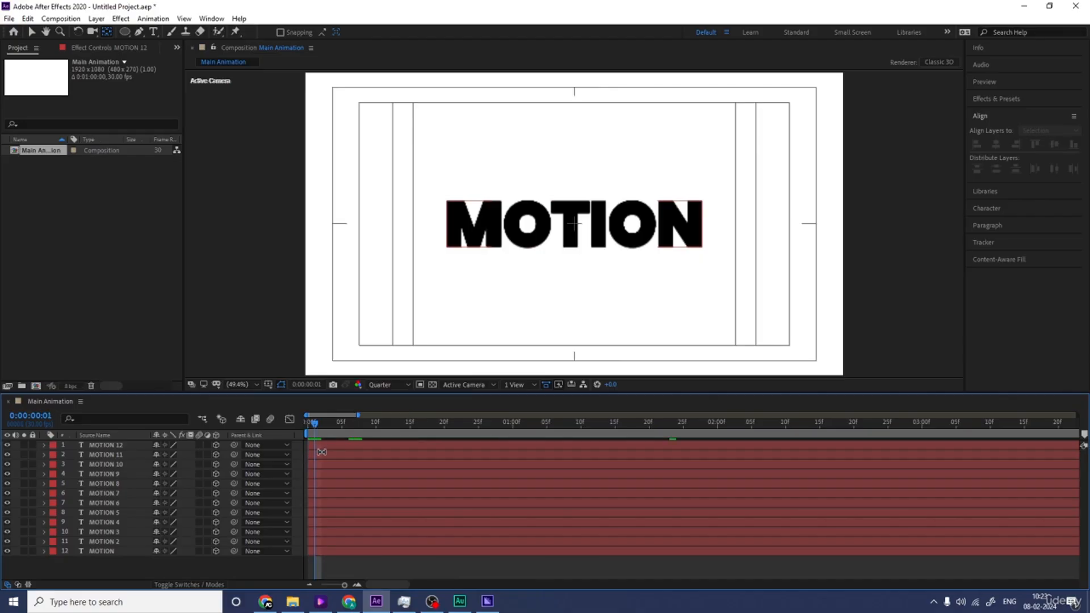
pyautogui.click(321, 452)
pyautogui.press('pagedown')
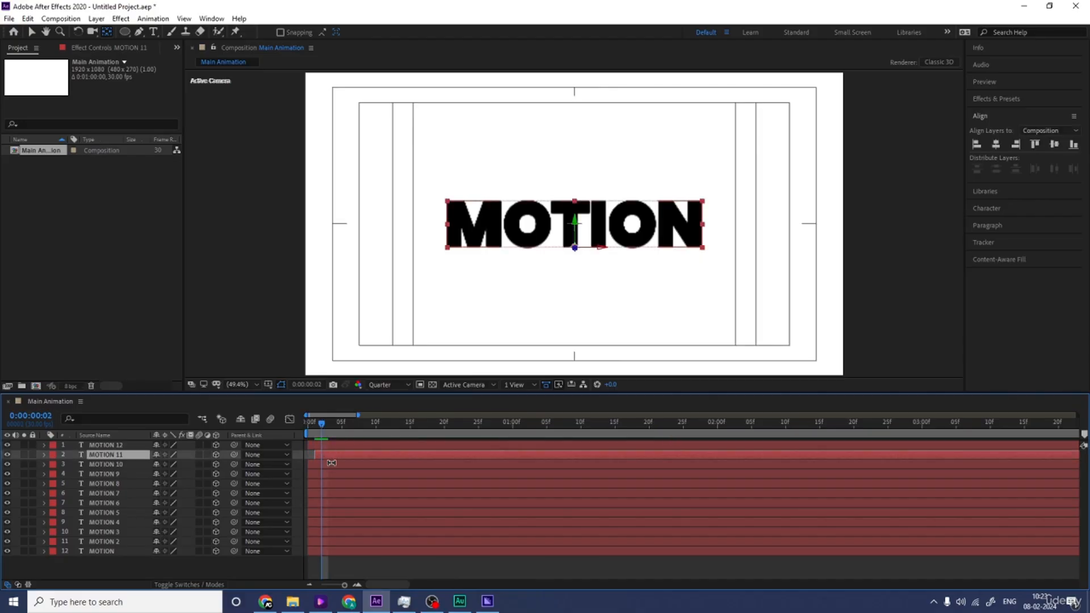
pyautogui.click(332, 463)
# Step: Shift the MOTION 9 layer to begin at frame 3 and the MOTION 8 layer at frame 4
pyautogui.press('pagedown')
pyautogui.click(340, 475)
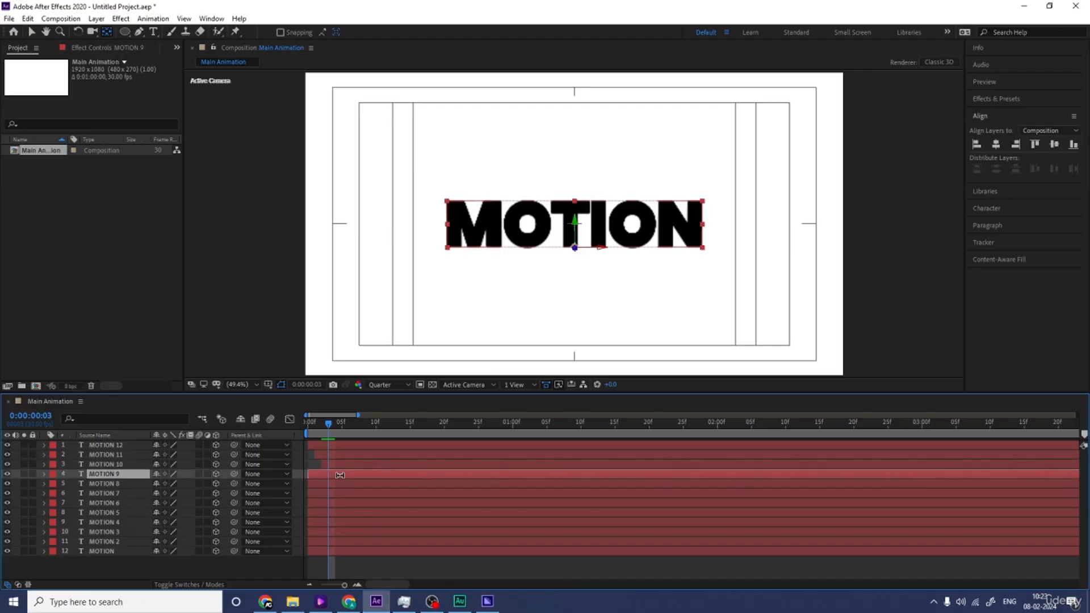
pyautogui.press('pagedown')
pyautogui.click(336, 483)
pyautogui.hotkey('alt', '[')
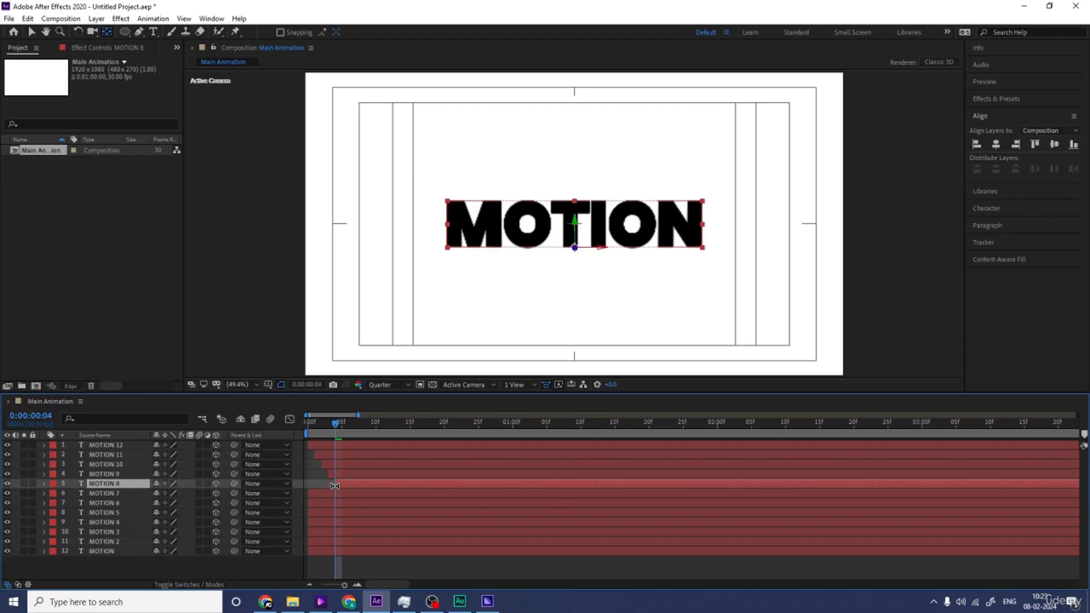
# Step: Shift the MOTION 7 layer to begin at frame 5 and the MOTION 6 layer at frame 6
pyautogui.press('pagedown')
pyautogui.click(335, 491)
pyautogui.hotkey('alt', '[')
pyautogui.press('pagedown')
pyautogui.click(343, 503)
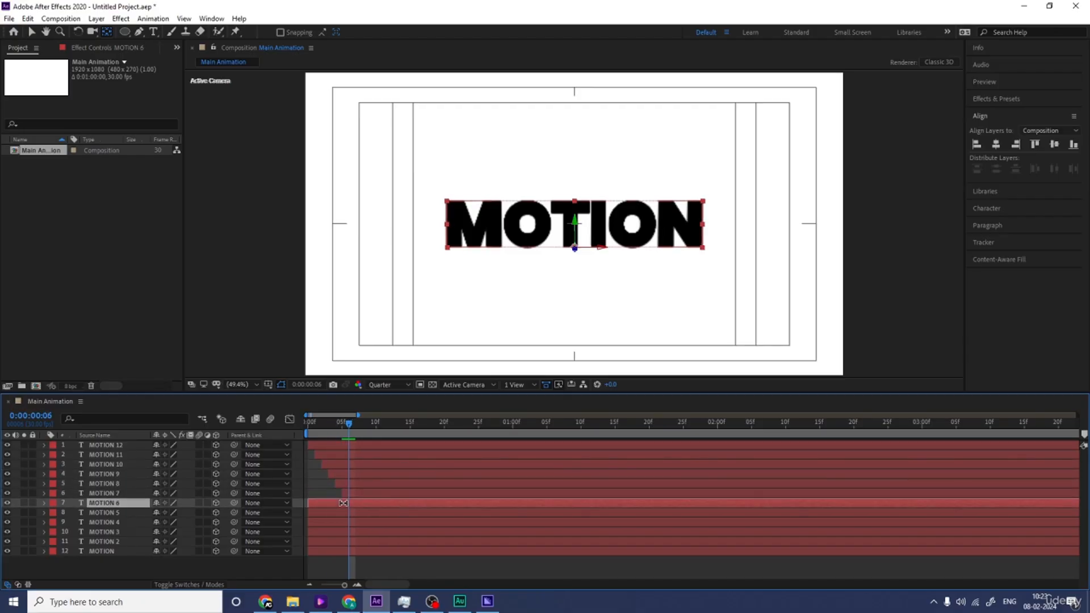
pyautogui.hotkey('alt', '[')
# Step: Shift the MOTION 5 layer to begin at frame 7 and the MOTION 4 layer at frame 8
pyautogui.press('pagedown')
pyautogui.click(349, 513)
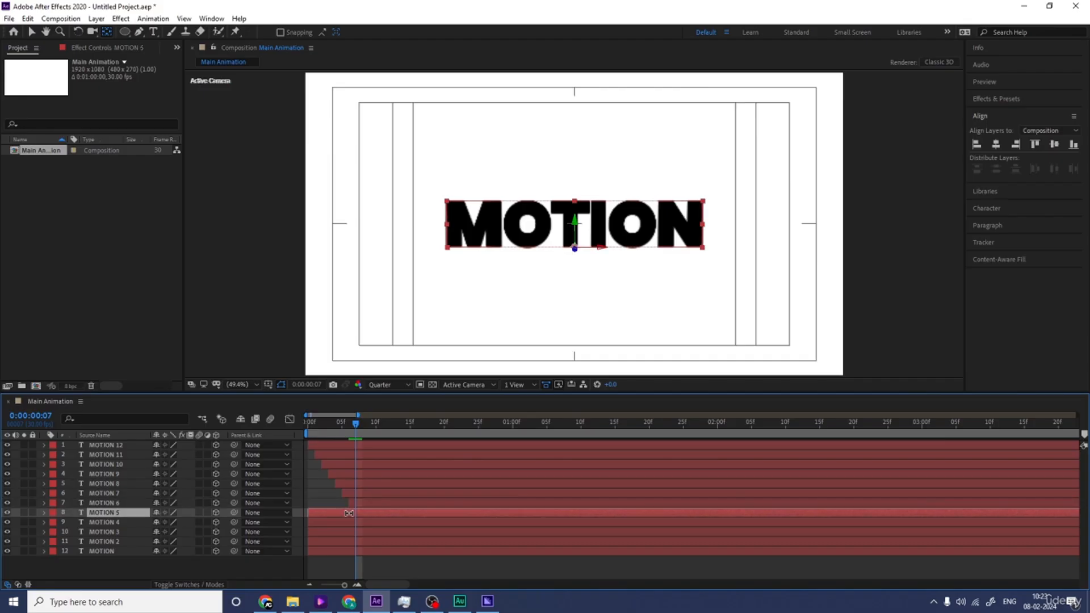
pyautogui.hotkey('alt', '[')
pyautogui.press('pagedown')
pyautogui.click(355, 523)
pyautogui.hotkey('alt', '[')
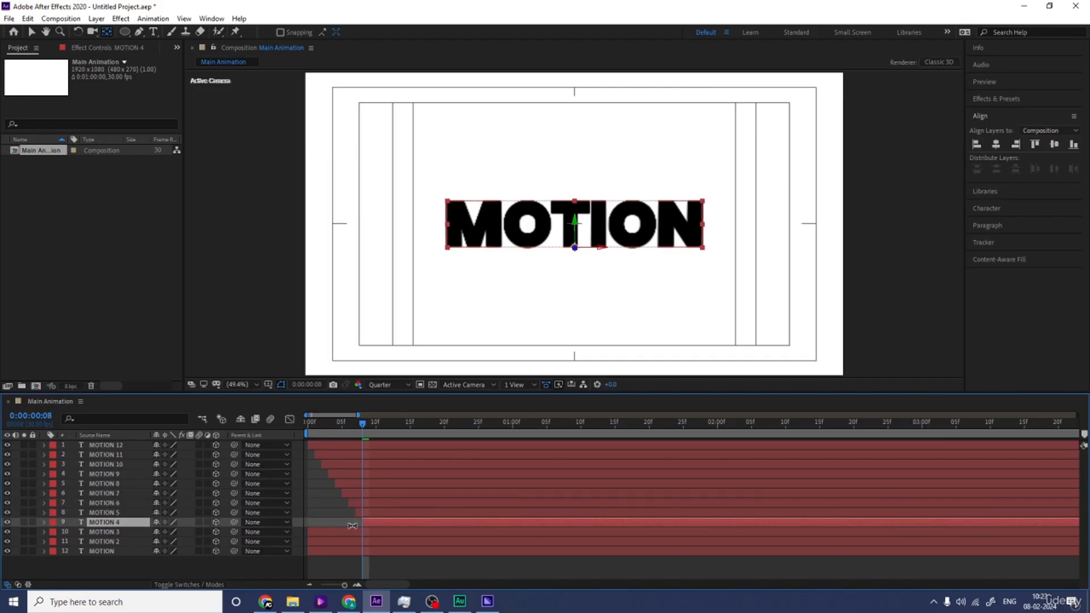
# Step: Shift the MOTION 3 layer to begin at frame 9 and the MOTION 2 layer at frame 10
pyautogui.press('pagedown')
pyautogui.click(356, 532)
pyautogui.hotkey('alt', '[')
pyautogui.press('pagedown')
pyautogui.click(368, 540)
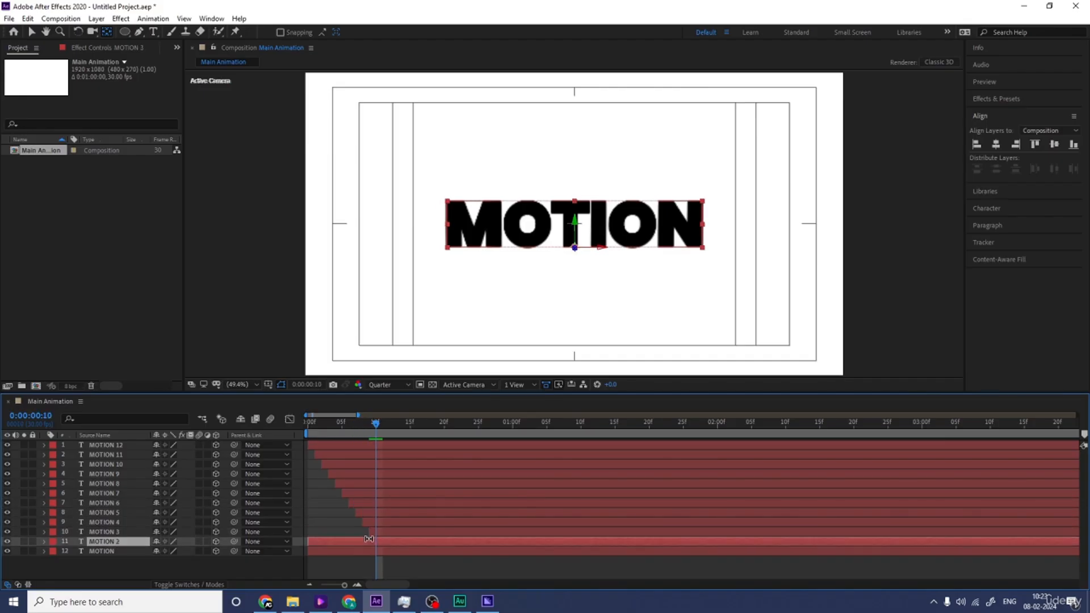
pyautogui.hotkey('alt', '[')
# Step: Shift the original MOTION layer to begin at frame 11 and preview the staggered flip
pyautogui.press('pagedown')
pyautogui.click(373, 552)
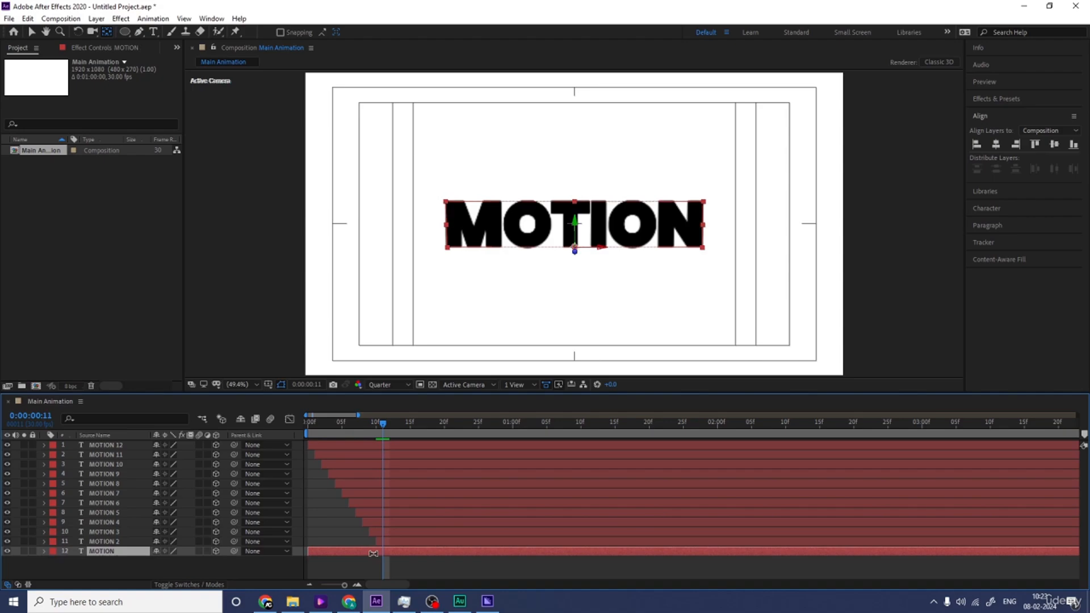
pyautogui.hotkey('alt', '[')
pyautogui.press('space')
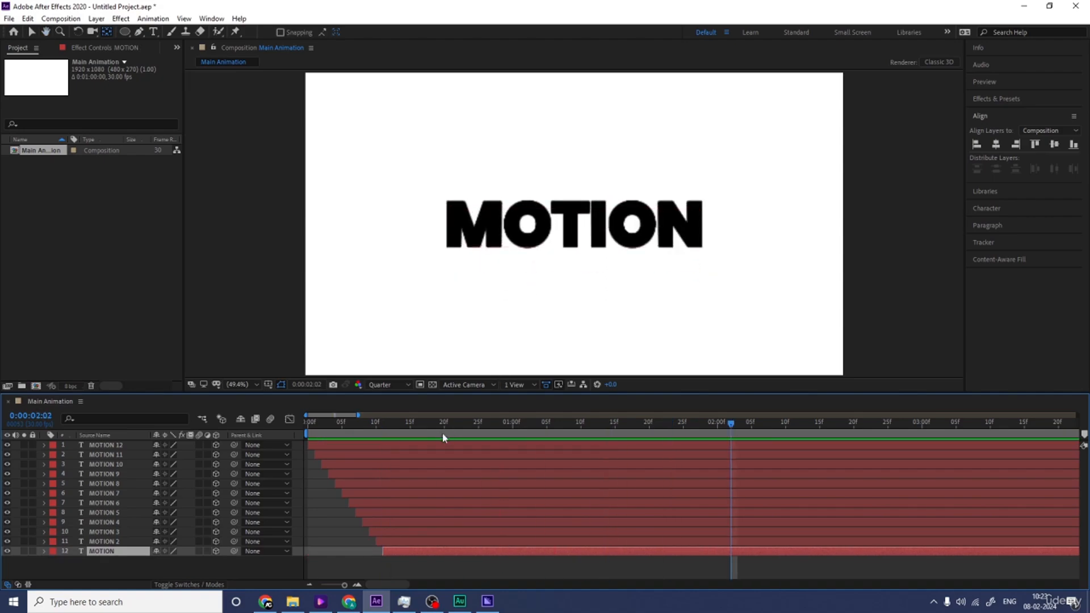
# Step: Extend the stagger with two more MOTION duplicates so the lowest layers start at frames 11, 12 and 13, and preview the animation
pyautogui.click(389, 433)
pyautogui.hotkey('ctrl', 'd')
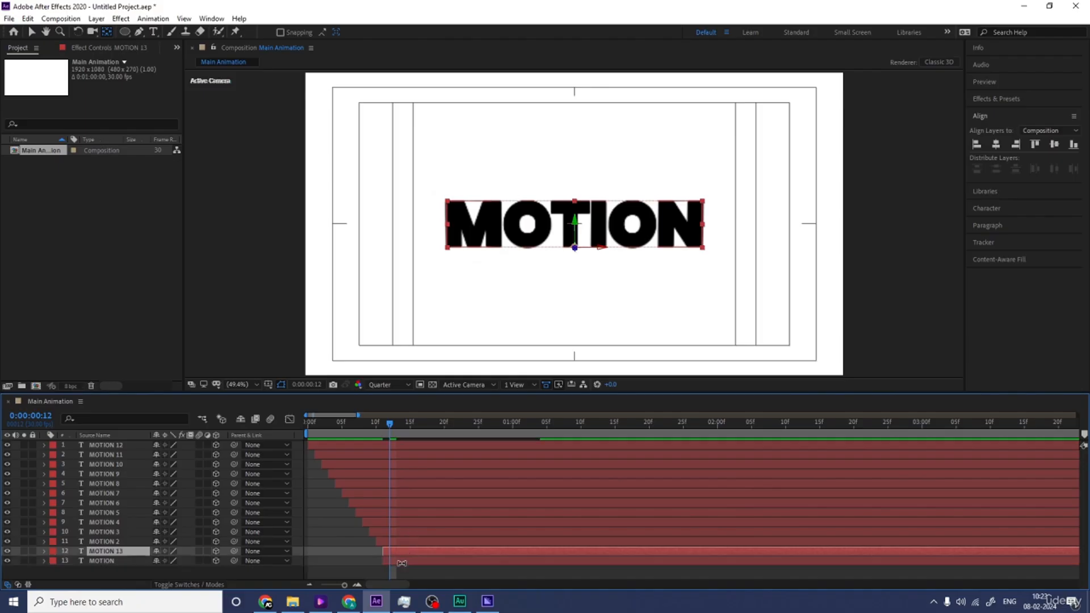
pyautogui.click(395, 562)
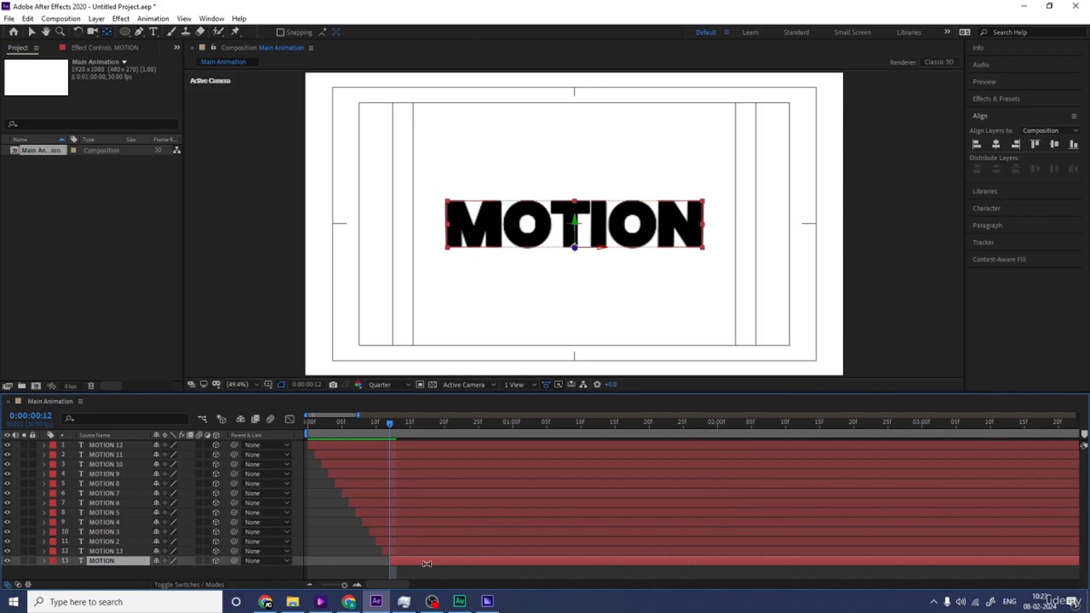
pyautogui.hotkey('ctrl', 'd')
pyautogui.click(404, 571)
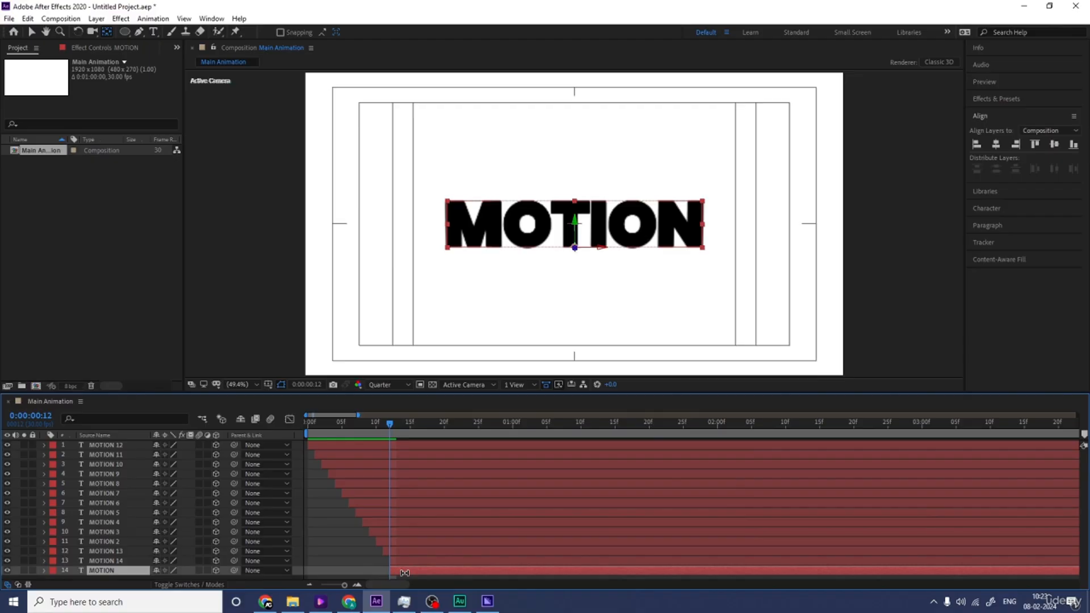
pyautogui.press('pagedown')
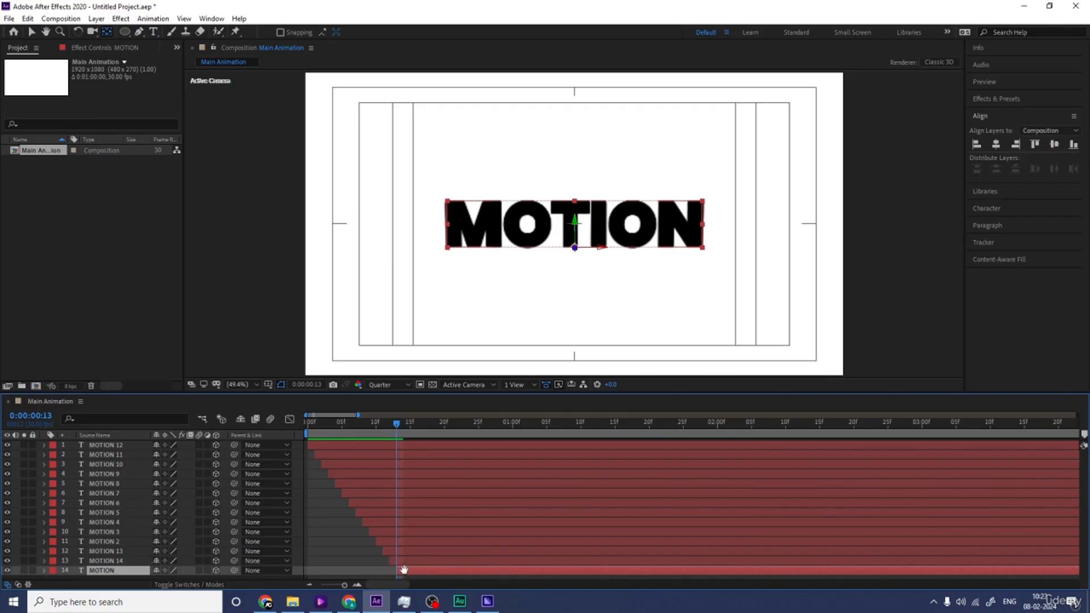
pyautogui.press('space')
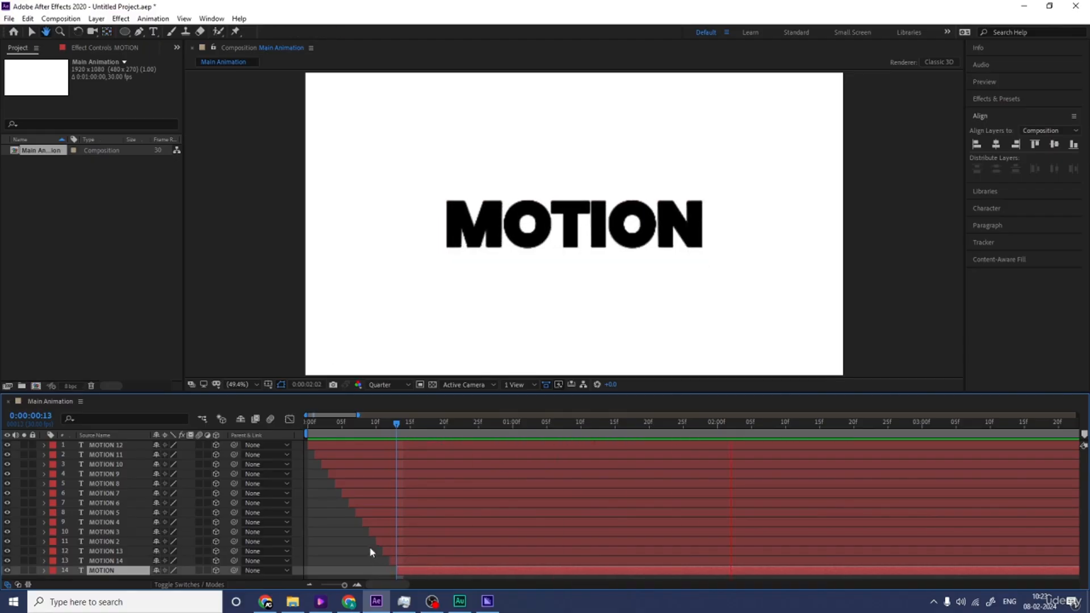
pyautogui.click(346, 529)
# Step: Find the Fill effect and apply it to the MOTION 11 layer
pyautogui.click(354, 455)
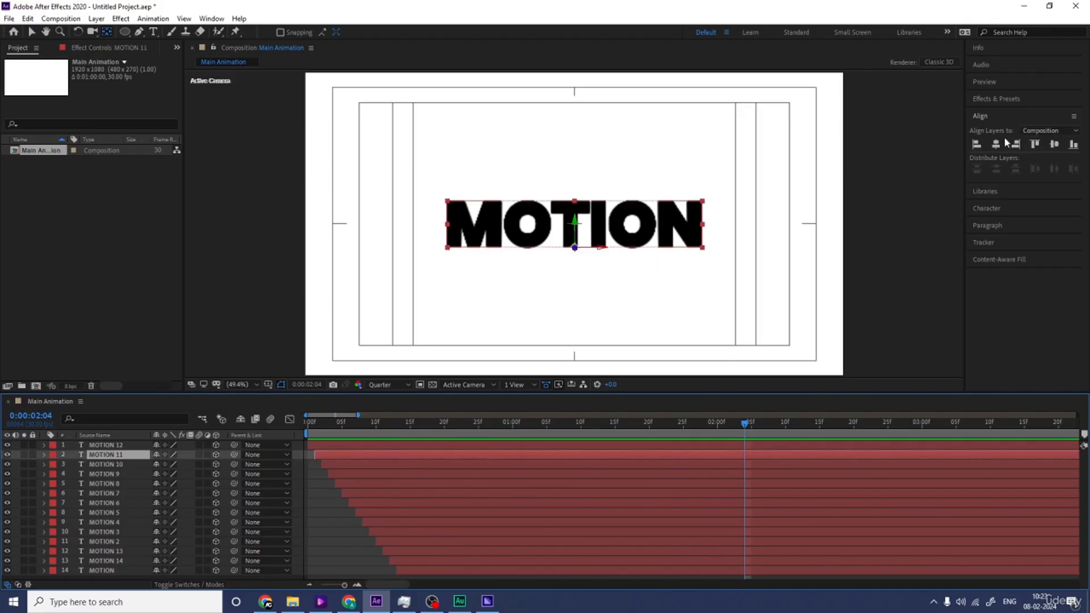
pyautogui.click(997, 100)
pyautogui.click(995, 113)
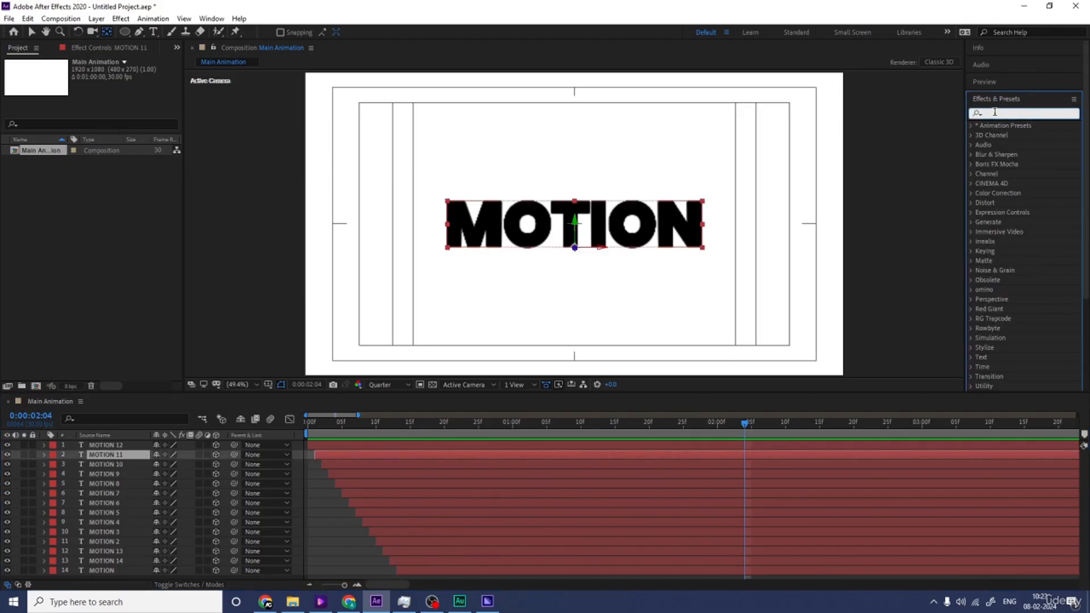
pyautogui.write('fill')
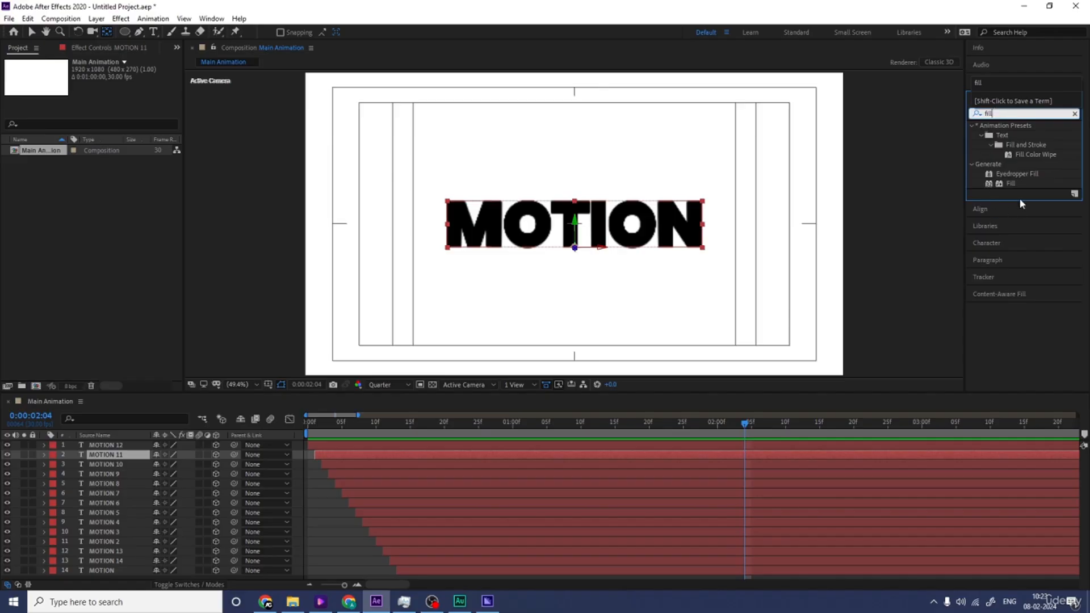
pyautogui.doubleClick(1011, 184)
# Step: Set the Fill color of the MOTION 11 layer to near-black 151515
pyautogui.click(106, 100)
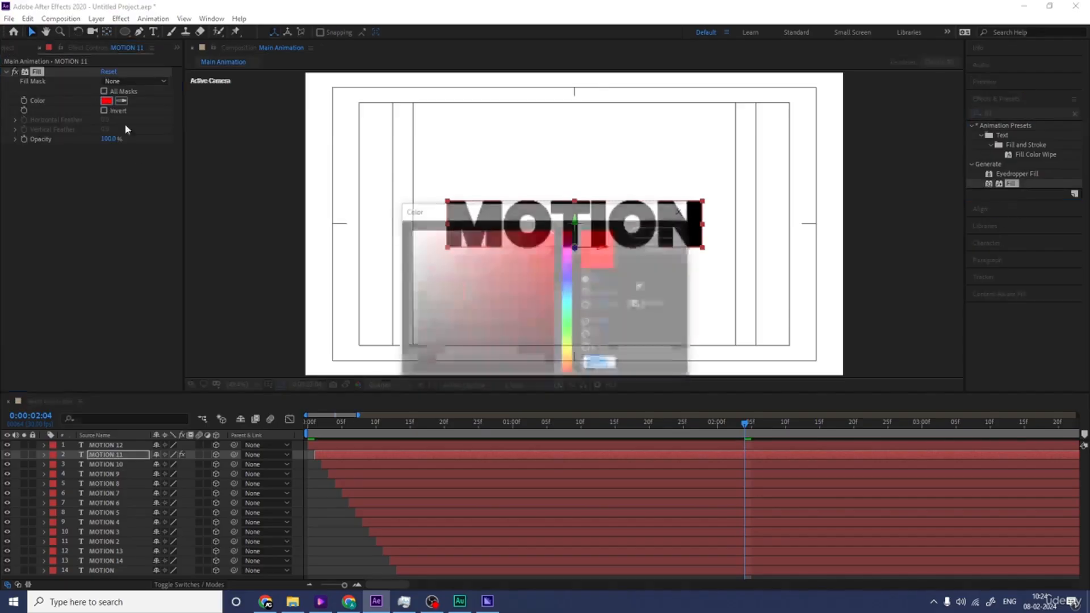
pyautogui.moveTo(443, 340); pyautogui.dragTo(400, 396)
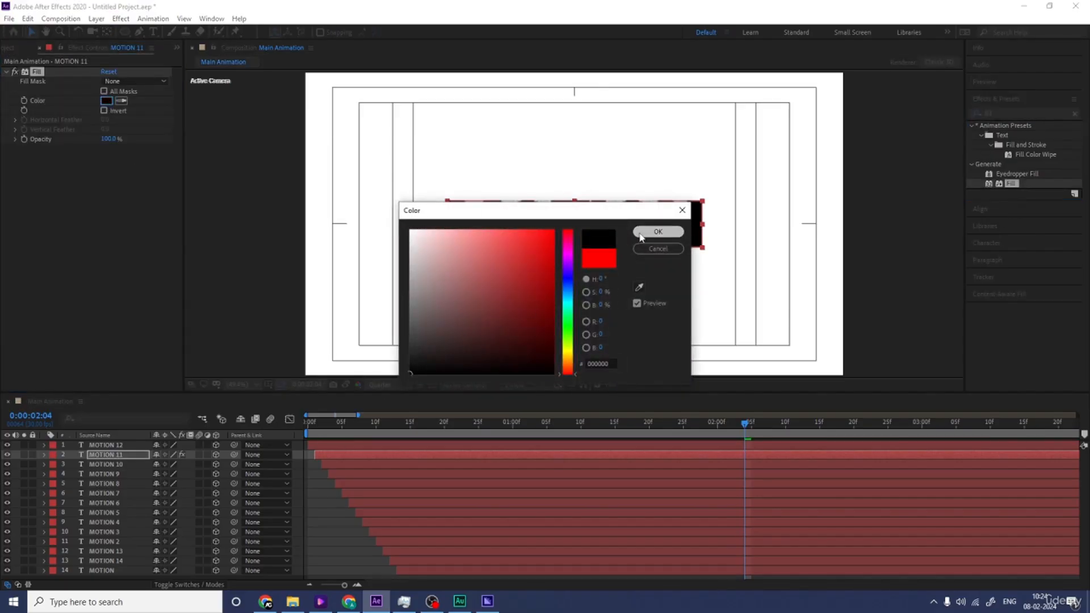
pyautogui.click(657, 232)
pyautogui.click(106, 101)
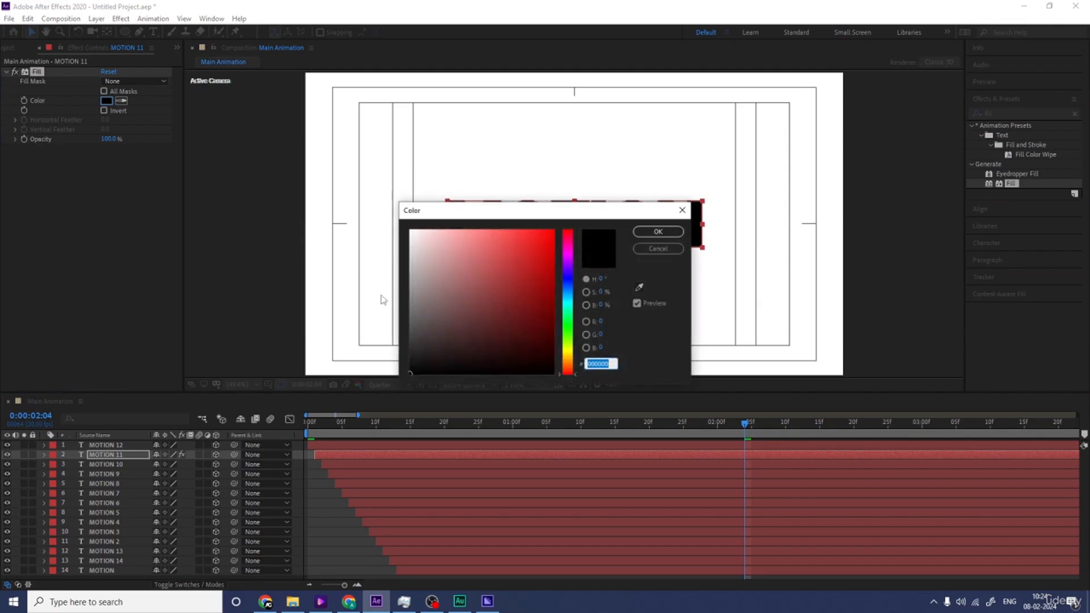
pyautogui.click(409, 362)
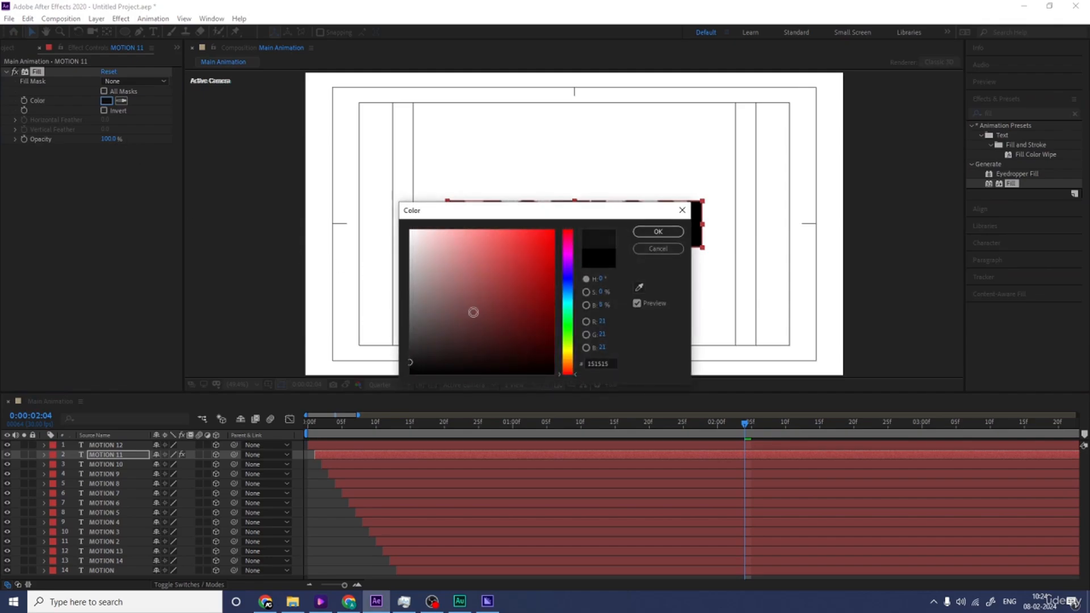
pyautogui.click(658, 231)
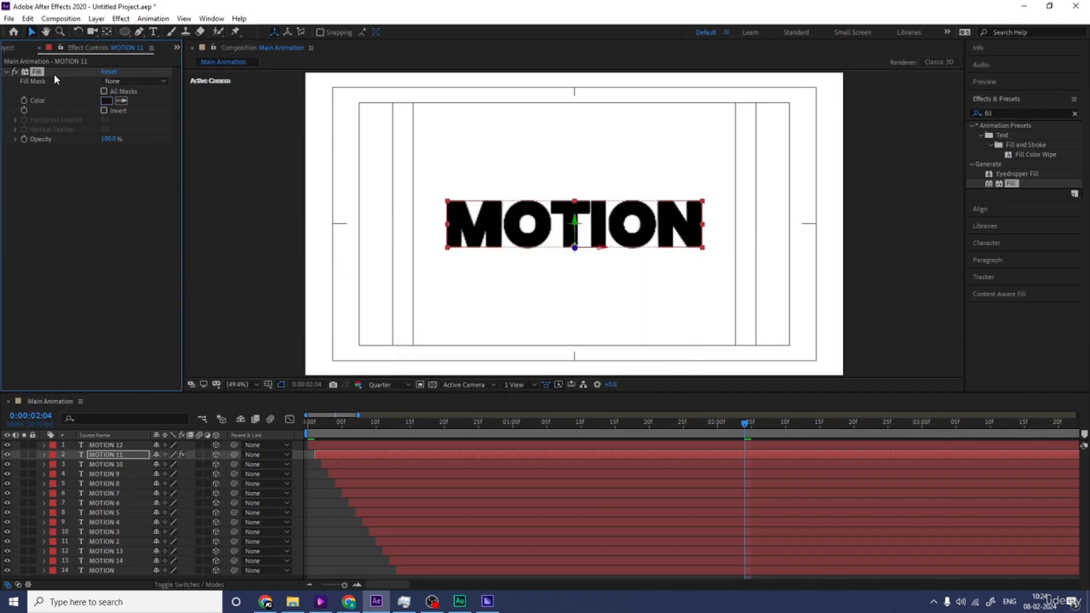
# Step: Copy the Fill effect to the MOTION 10 layer and set its color to the lighter gray 292929
pyautogui.click(336, 464)
pyautogui.moveTo(89, 470); pyautogui.dragTo(90, 465)
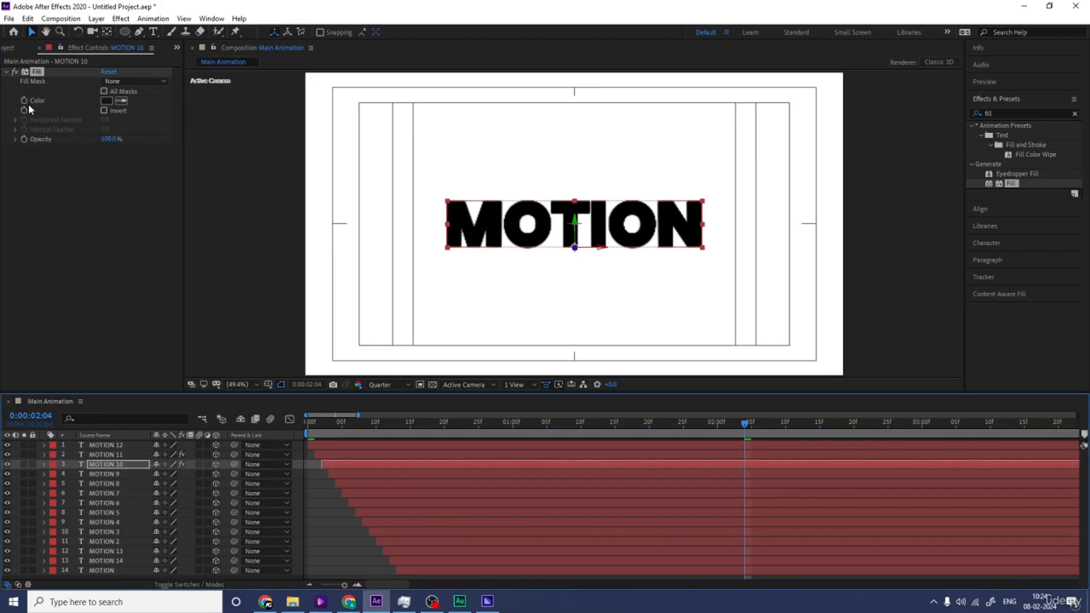
pyautogui.click(107, 100)
pyautogui.moveTo(413, 361); pyautogui.dragTo(406, 351)
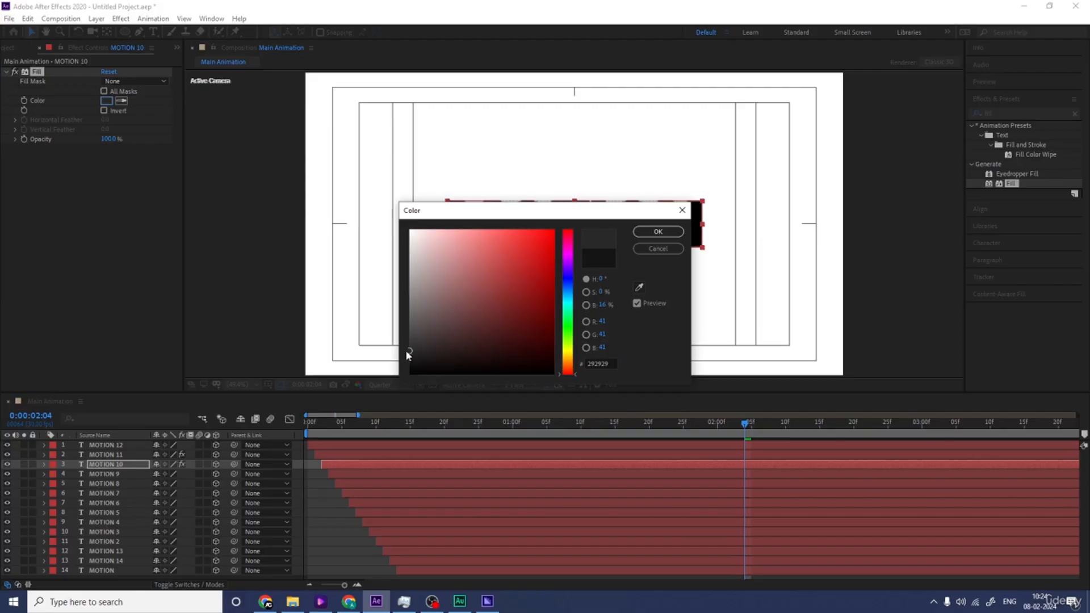
pyautogui.press('Return')
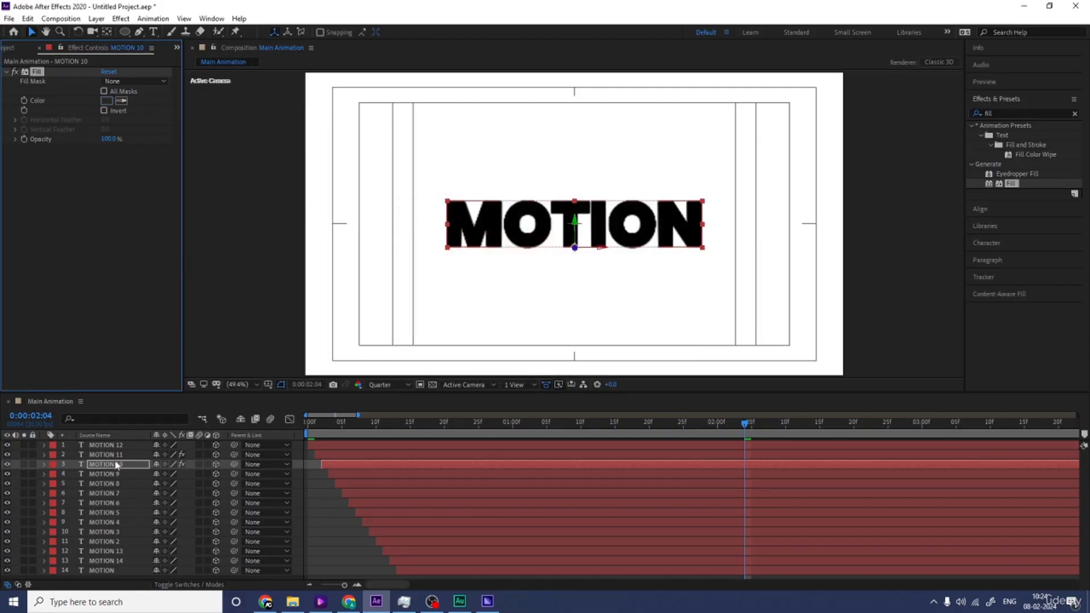
# Step: Paste the Fill effect onto the MOTION 9 layer and set its color to gray 414141
pyautogui.click(105, 474)
pyautogui.hotkey('ctrl', 'v')
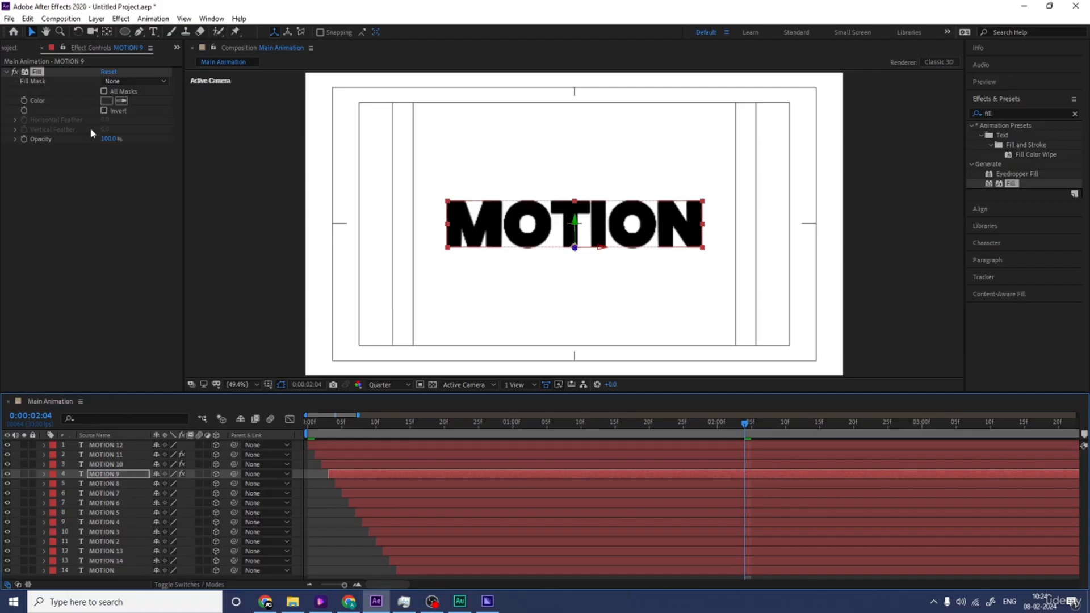
pyautogui.click(107, 101)
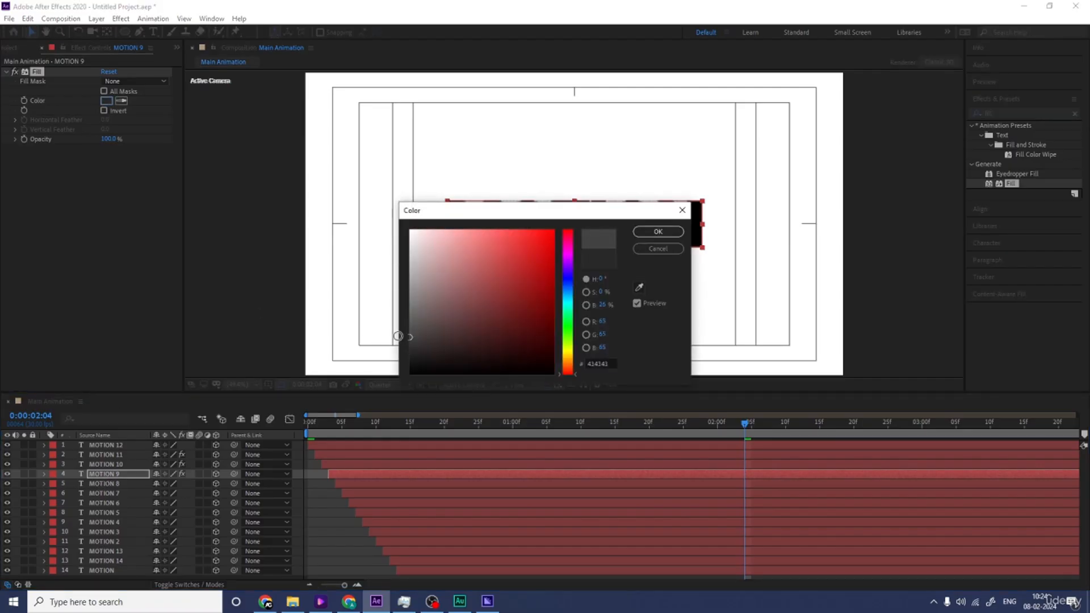
pyautogui.moveTo(398, 336); pyautogui.dragTo(394, 337)
pyautogui.press('Return')
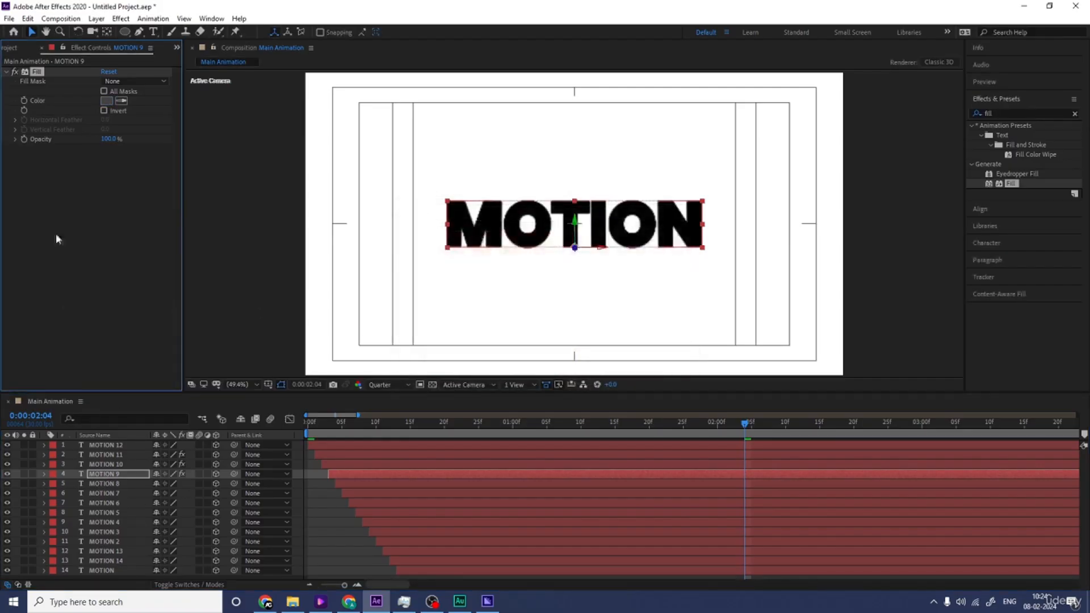
# Step: Paste the Fill effect onto the MOTION 8 layer and set its color to gray 565656
pyautogui.click(98, 485)
pyautogui.click(106, 100)
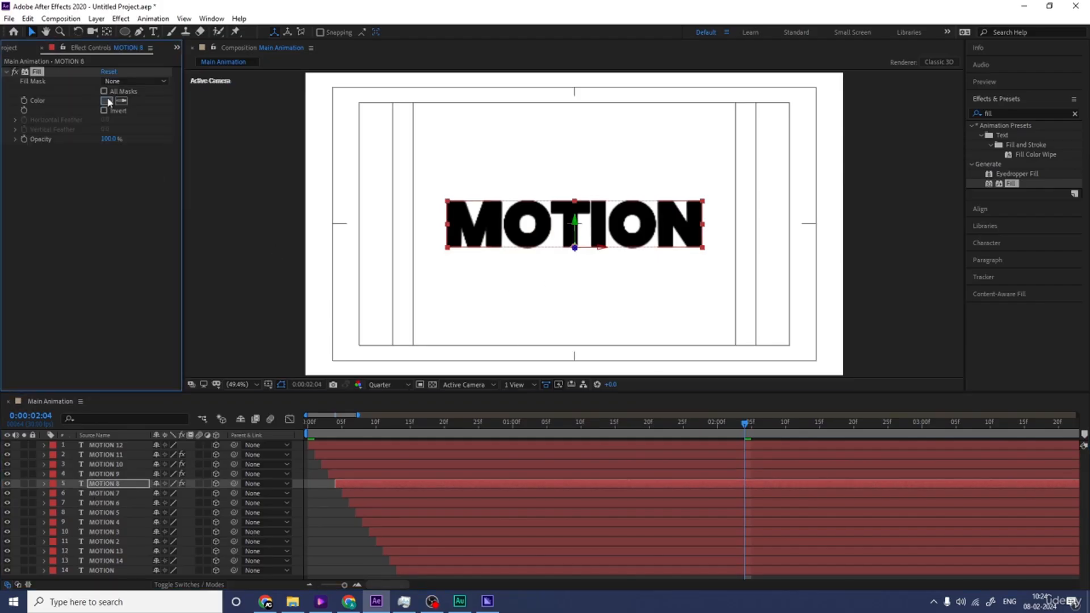
pyautogui.moveTo(411, 335); pyautogui.dragTo(409, 327)
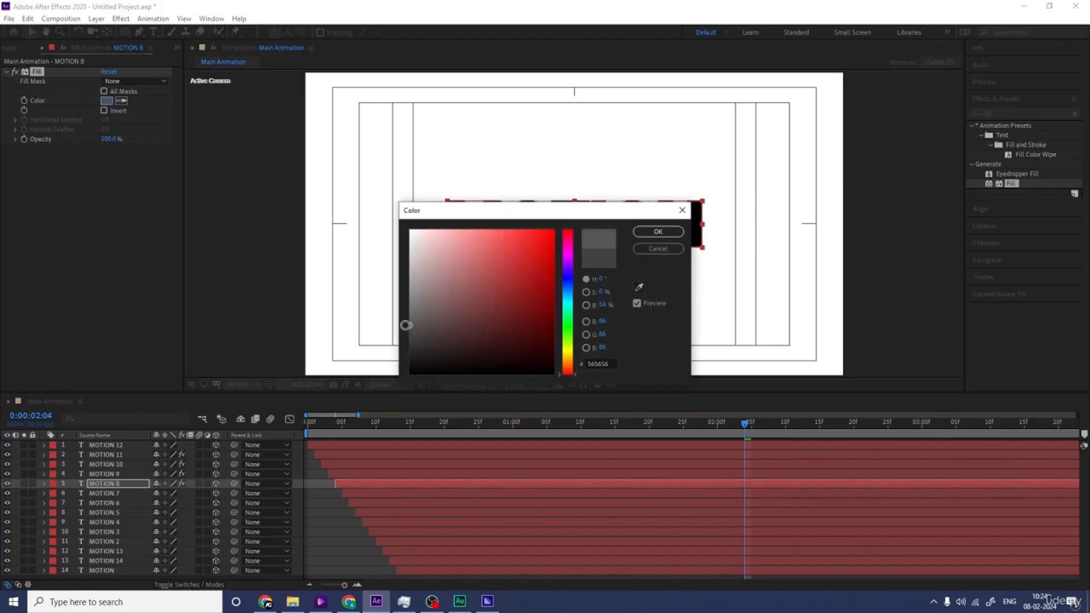
pyautogui.press('Return')
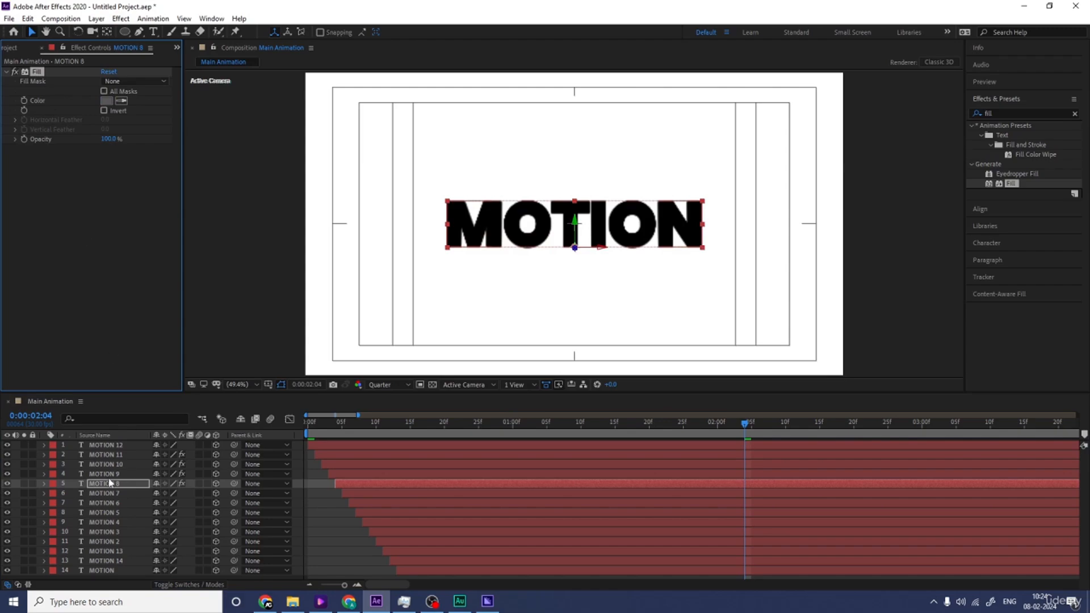
# Step: Paste the Fill effect onto the MOTION 7 layer and set its color to gray 656565
pyautogui.click(105, 494)
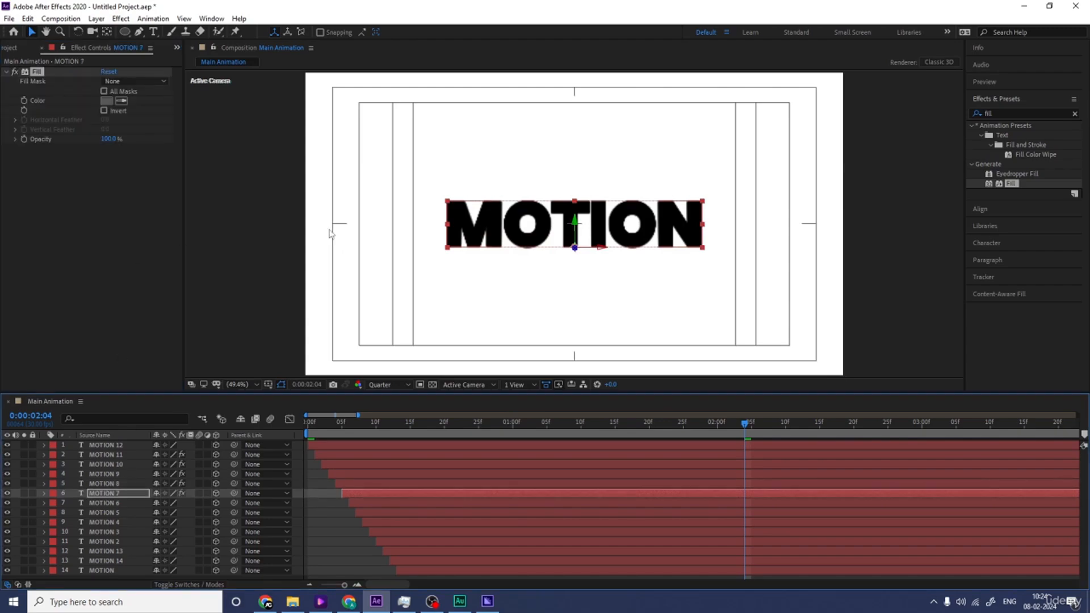
pyautogui.click(106, 100)
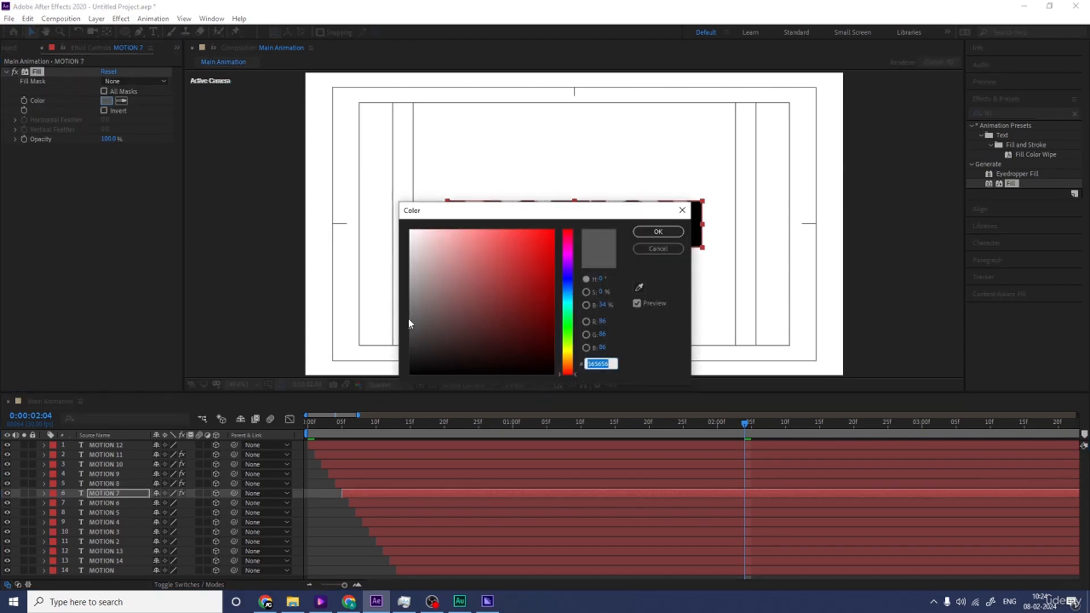
pyautogui.moveTo(409, 320); pyautogui.dragTo(407, 317)
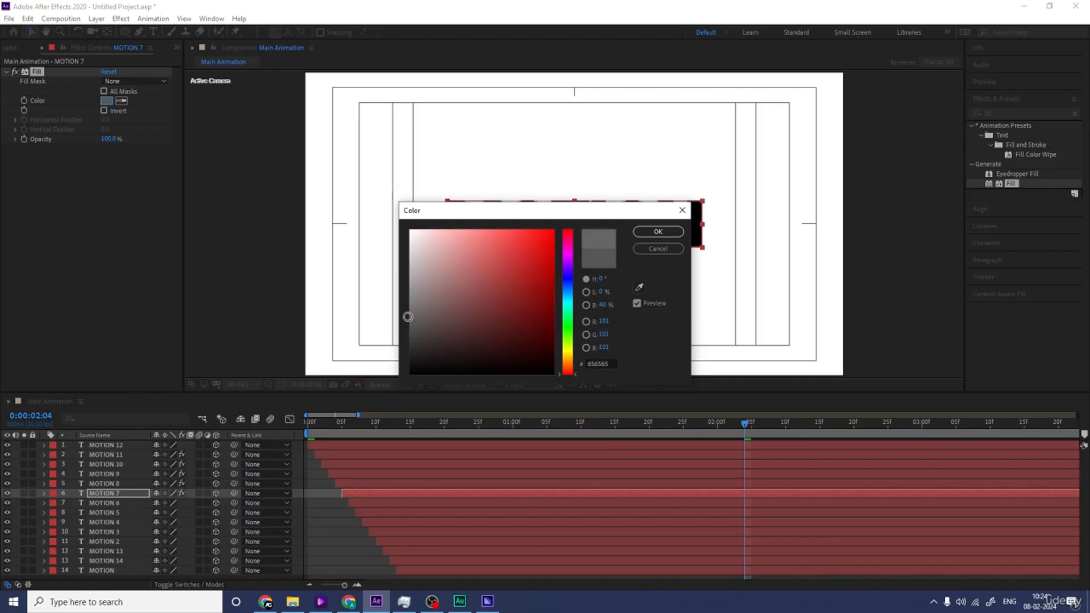
pyautogui.press('Return')
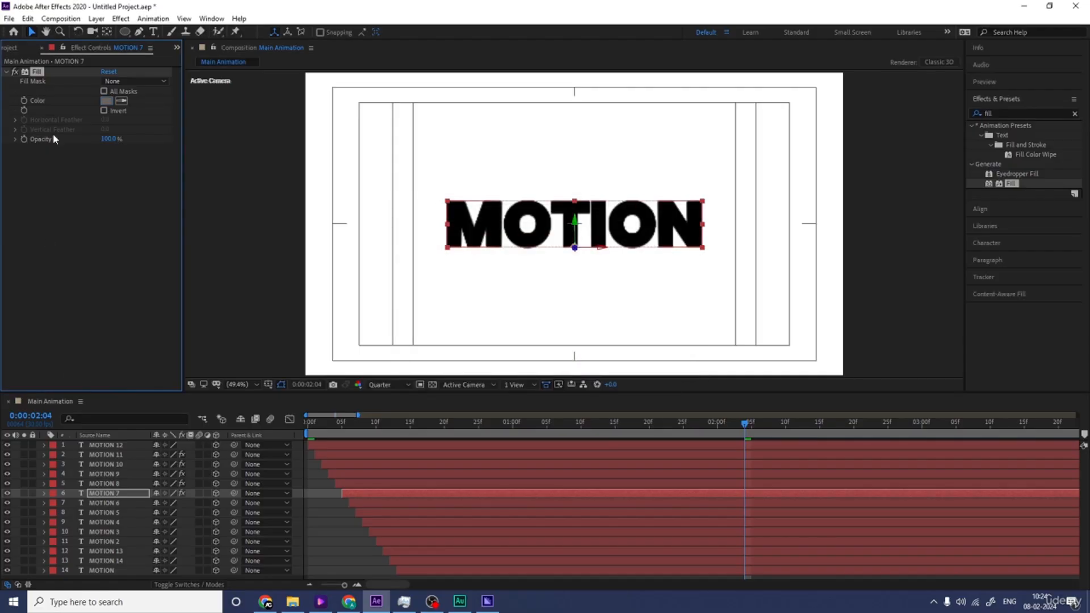
# Step: Copy the Fill effect from MOTION 7 to the MOTION 6 layer and make its color a slightly lighter gray
pyautogui.click(102, 504)
pyautogui.hotkey('ctrl', 'v')
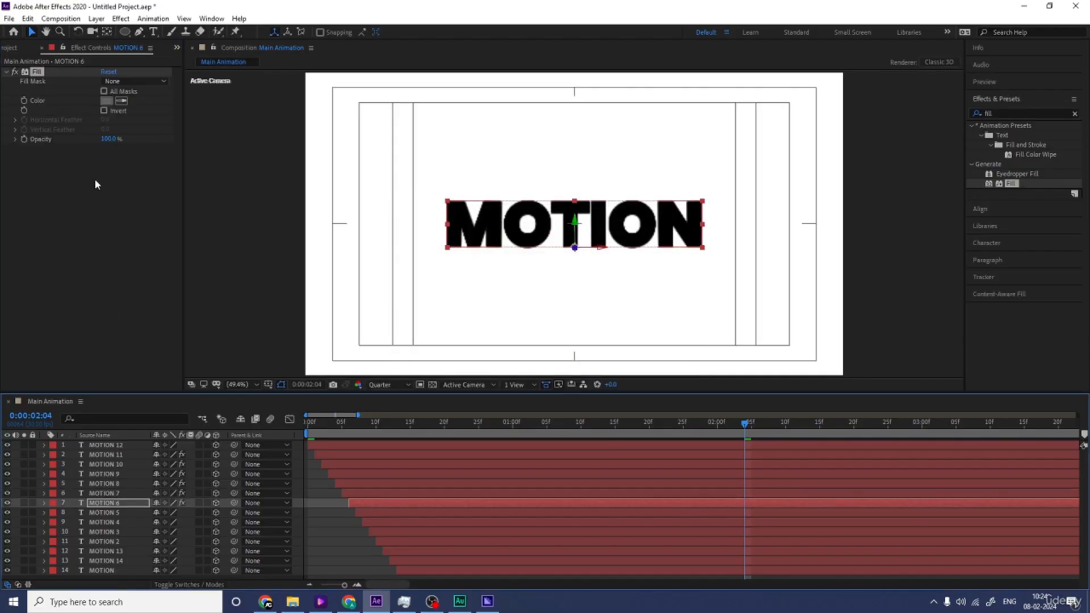
pyautogui.click(106, 101)
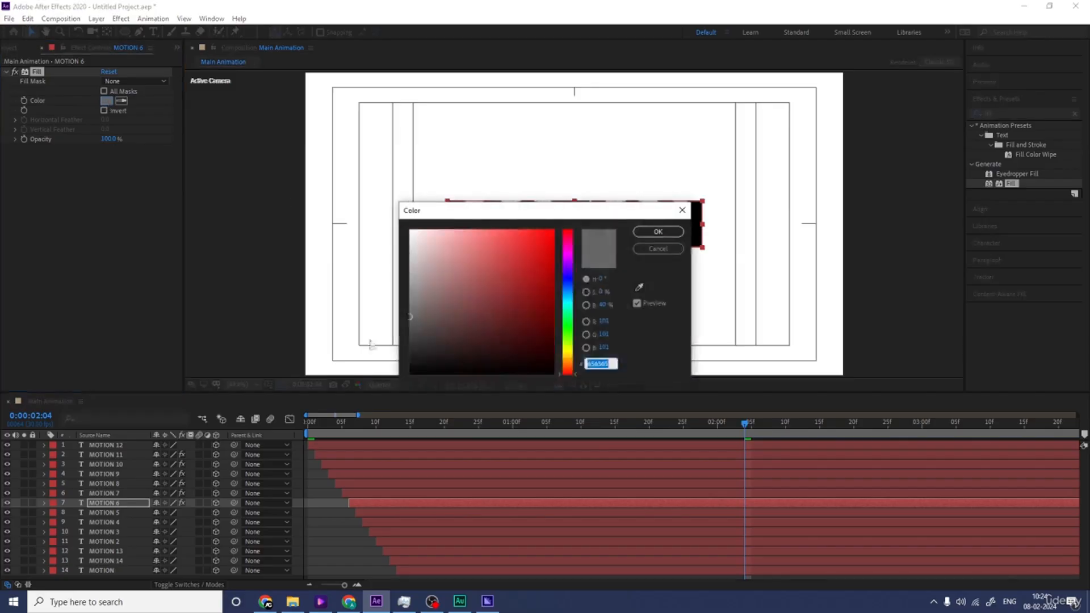
pyautogui.moveTo(411, 307); pyautogui.dragTo(403, 305)
pyautogui.press('Return')
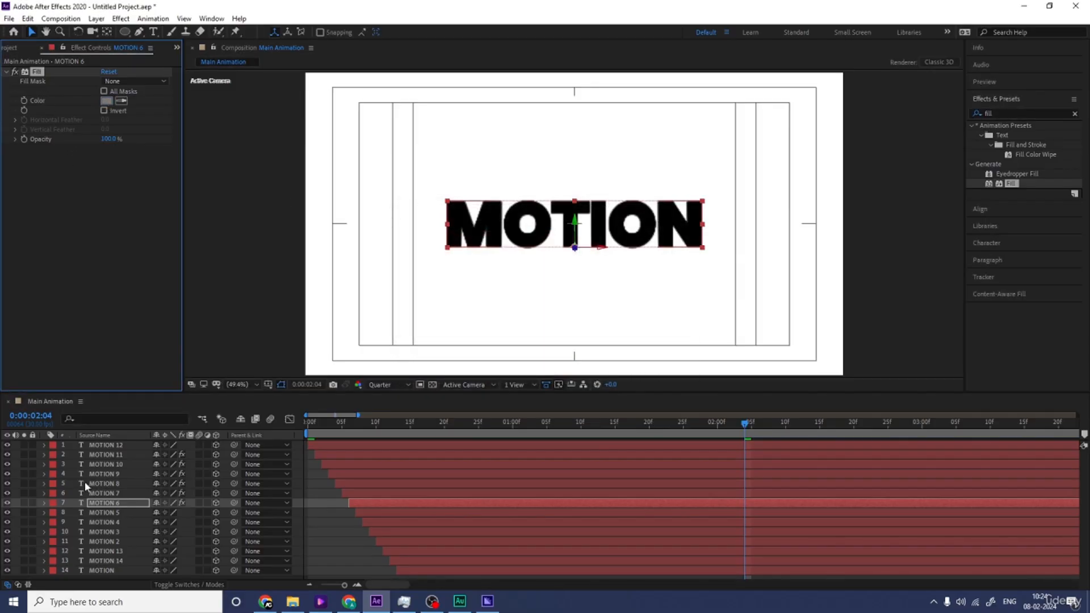
# Step: Paste the Fill effect onto the MOTION 5 layer and set its color to mid-gray 898989
pyautogui.click(105, 513)
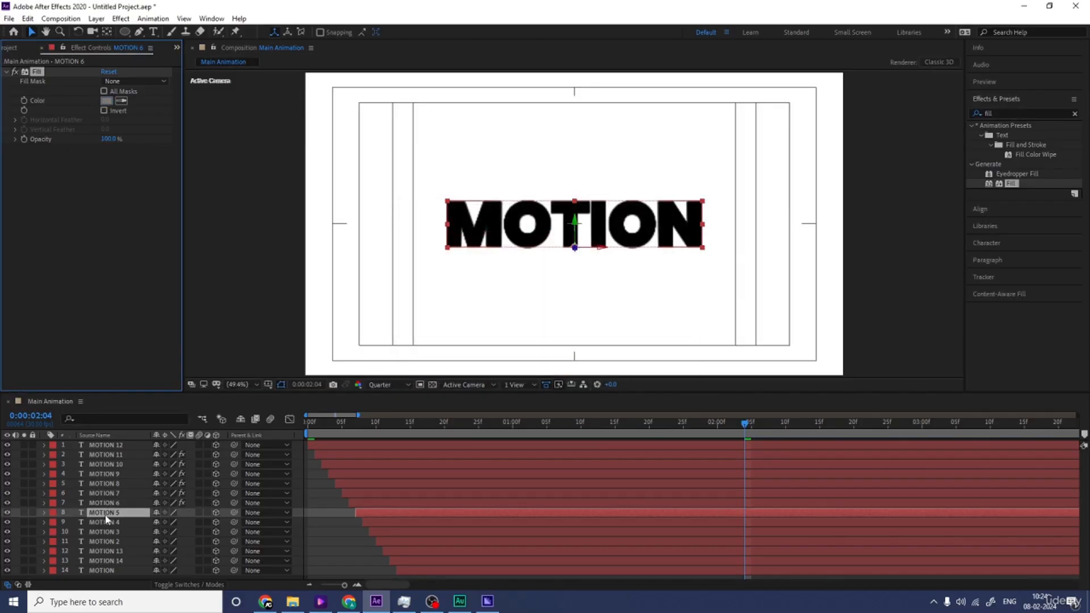
pyautogui.click(106, 101)
pyautogui.click(407, 296)
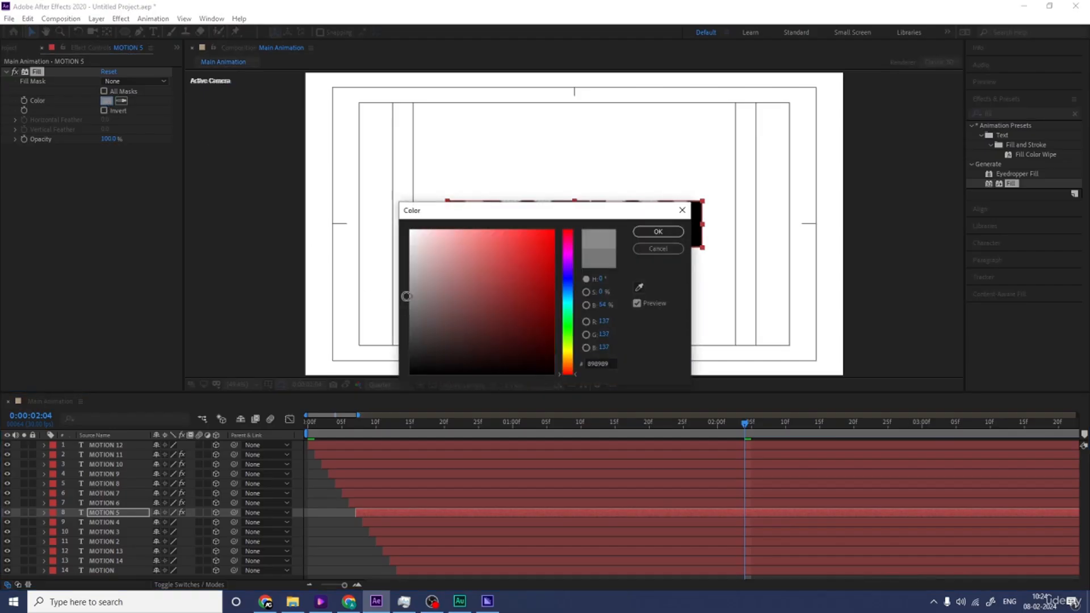
pyautogui.press('Return')
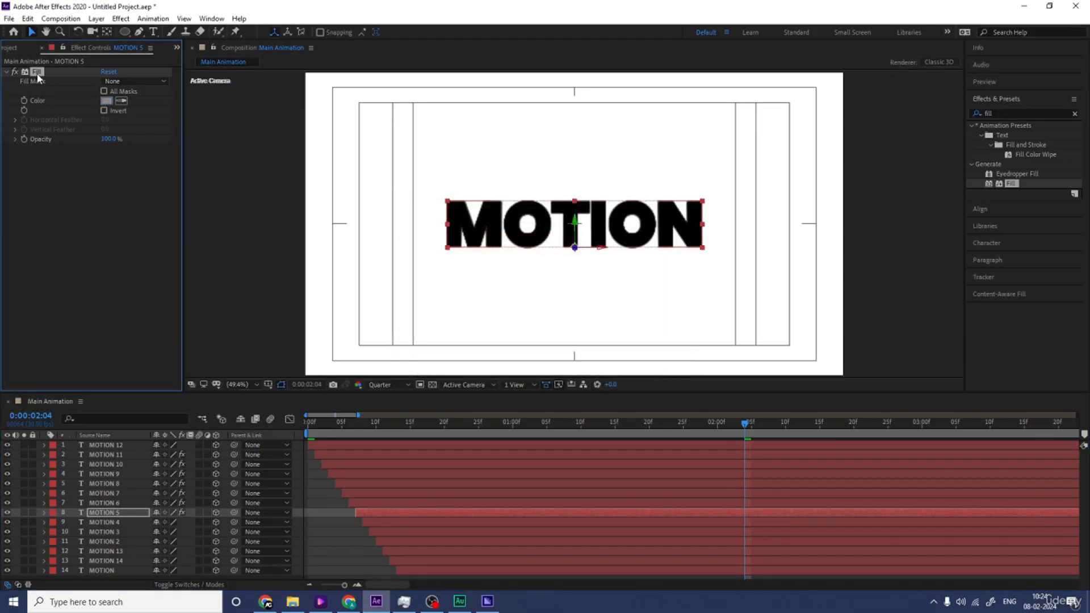
# Step: Copy the Fill effect from MOTION 5 to the MOTION 4 layer and make its color a slightly lighter gray
pyautogui.click(135, 521)
pyautogui.hotkey('ctrl', 'v')
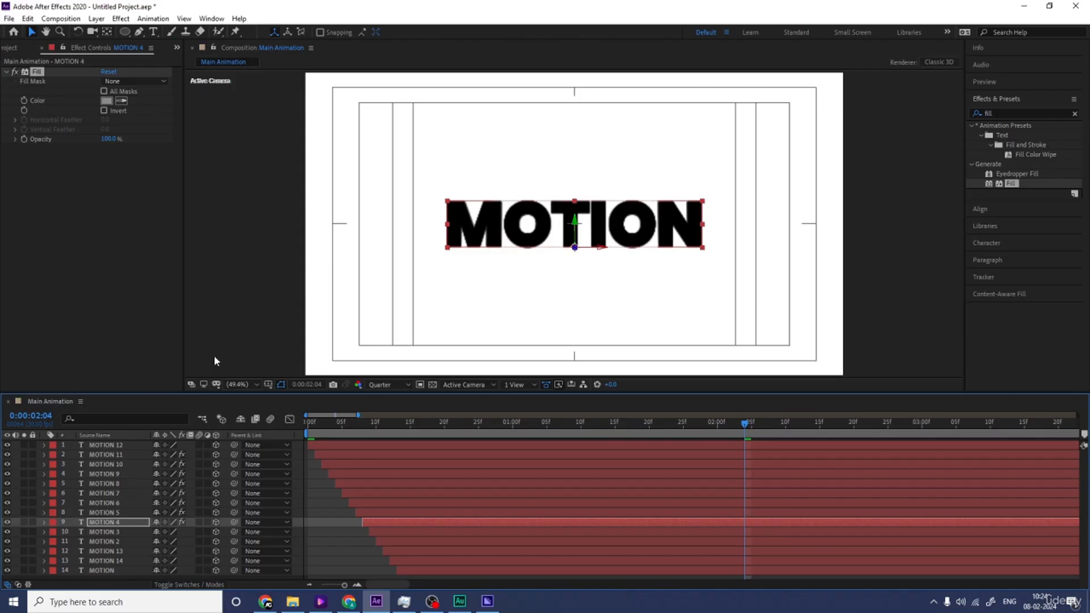
pyautogui.click(107, 100)
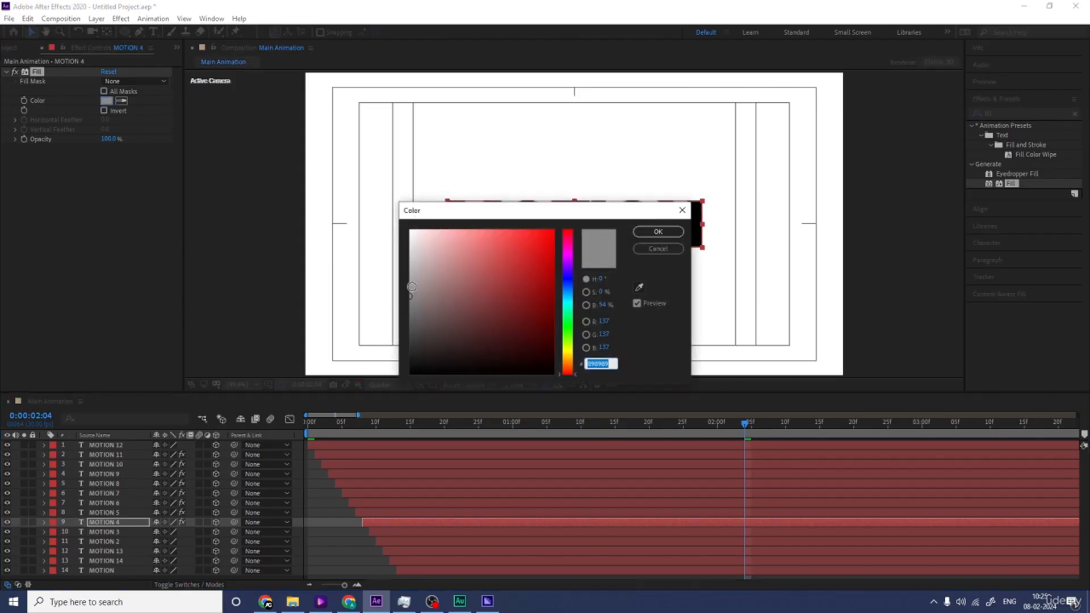
pyautogui.press('Return')
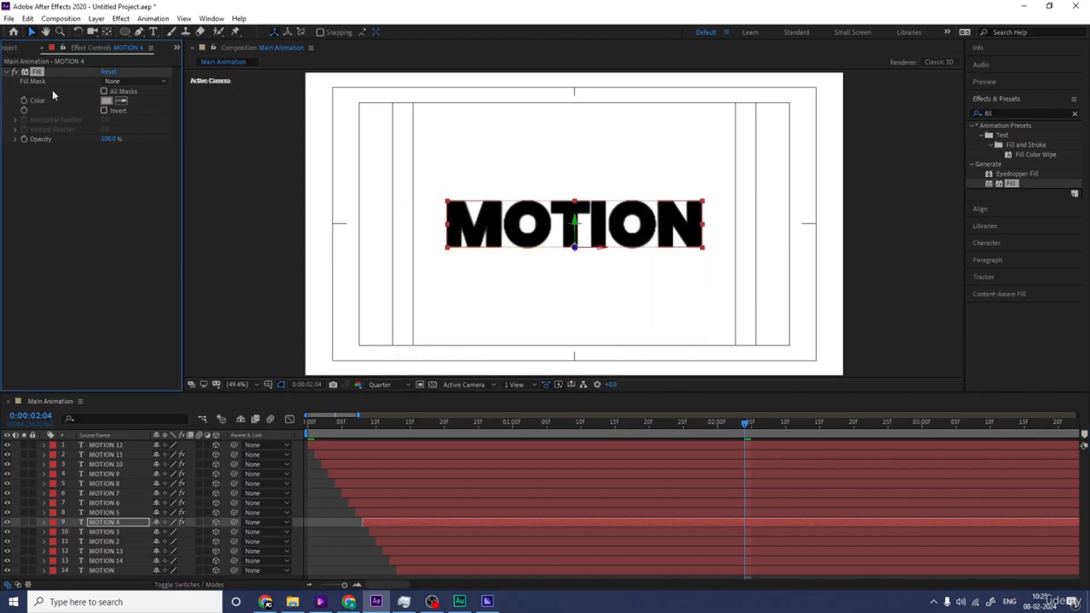
# Step: Paste the Fill effect onto the MOTION 3 layer and set its color to light gray B2B2B2
pyautogui.click(127, 531)
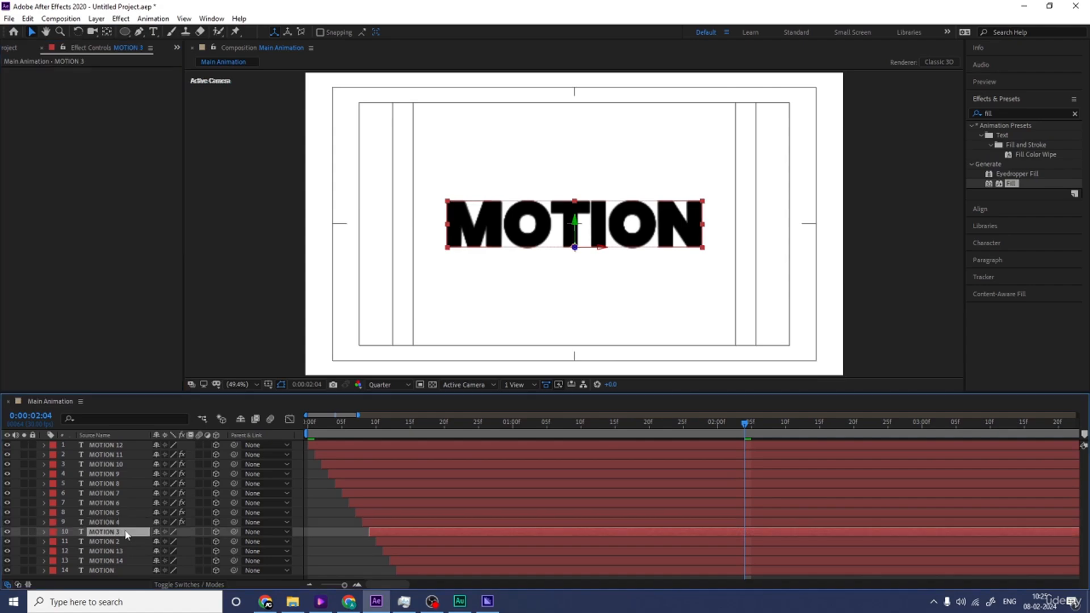
pyautogui.hotkey('ctrl', 'v')
pyautogui.click(107, 101)
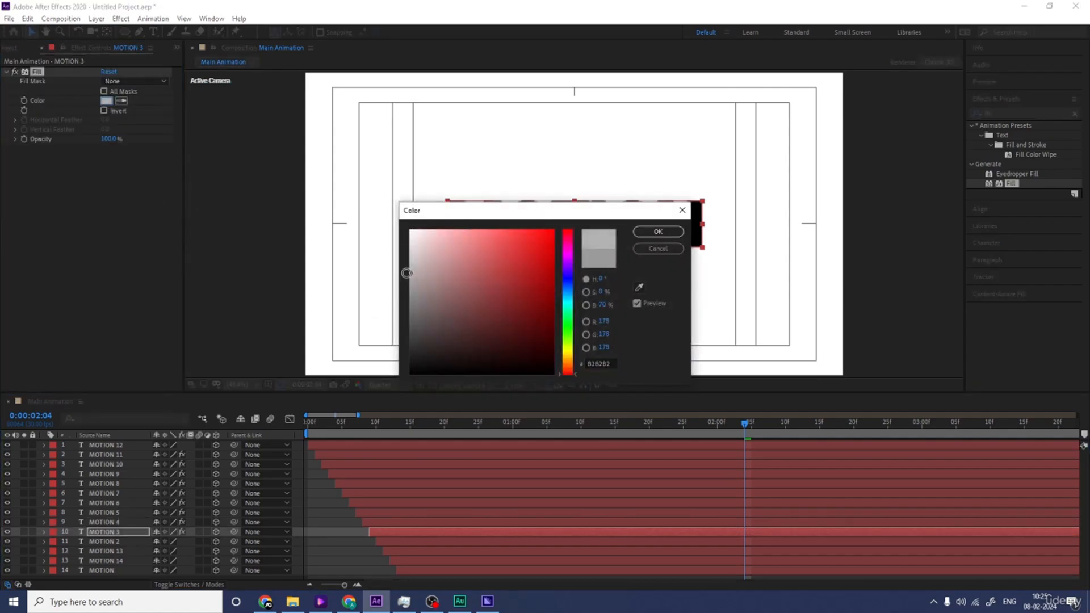
pyautogui.press('Return')
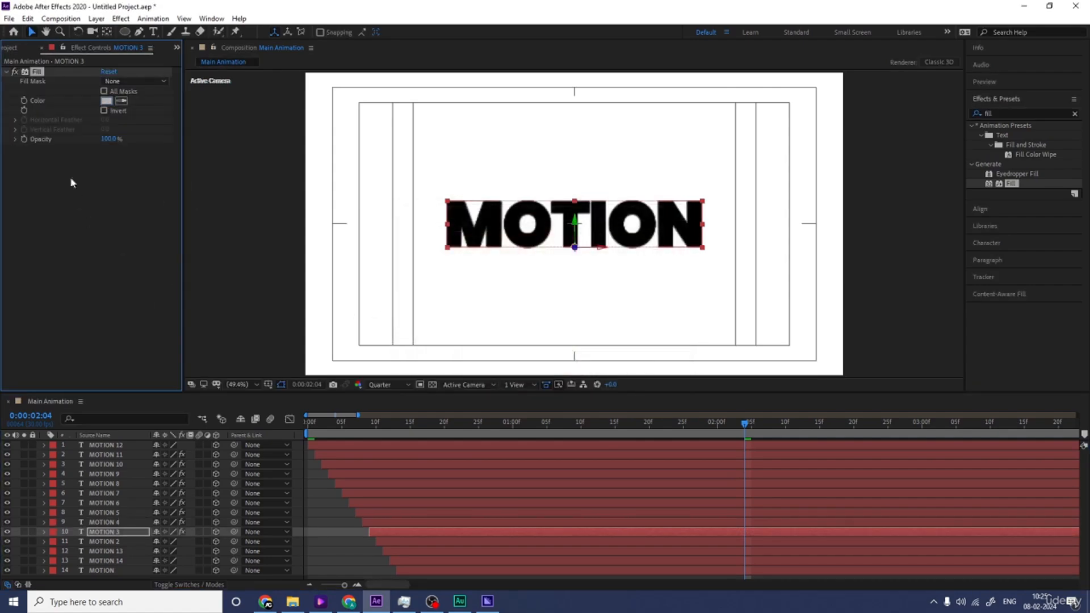
# Step: Paste the Fill effect onto the MOTION 2 layer and set its color to light gray C7C7C7
pyautogui.click(129, 542)
pyautogui.hotkey('ctrl', 'v')
pyautogui.click(106, 102)
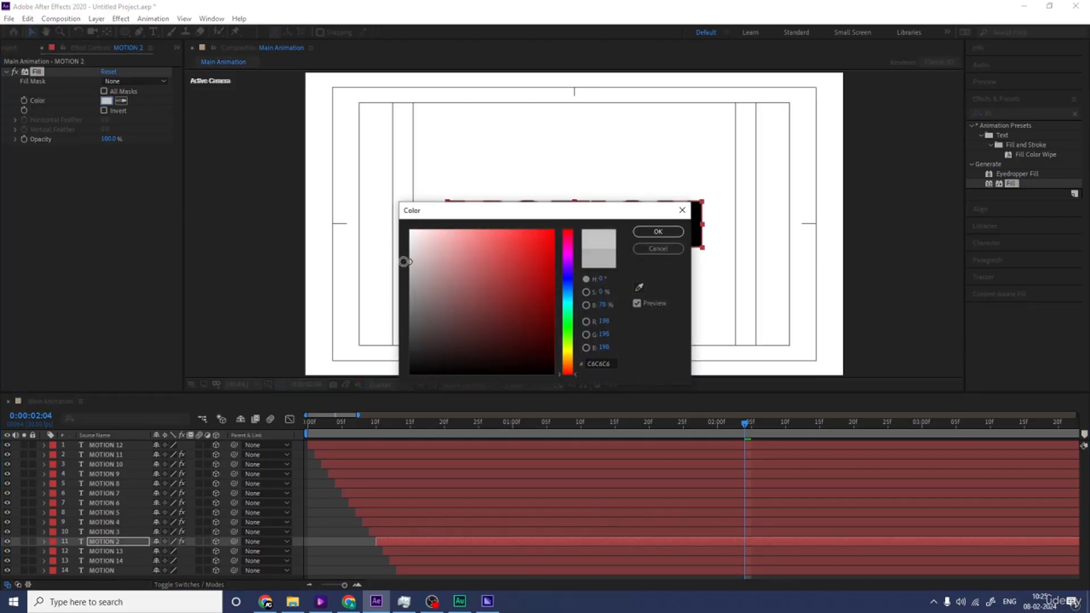
pyautogui.press('Return')
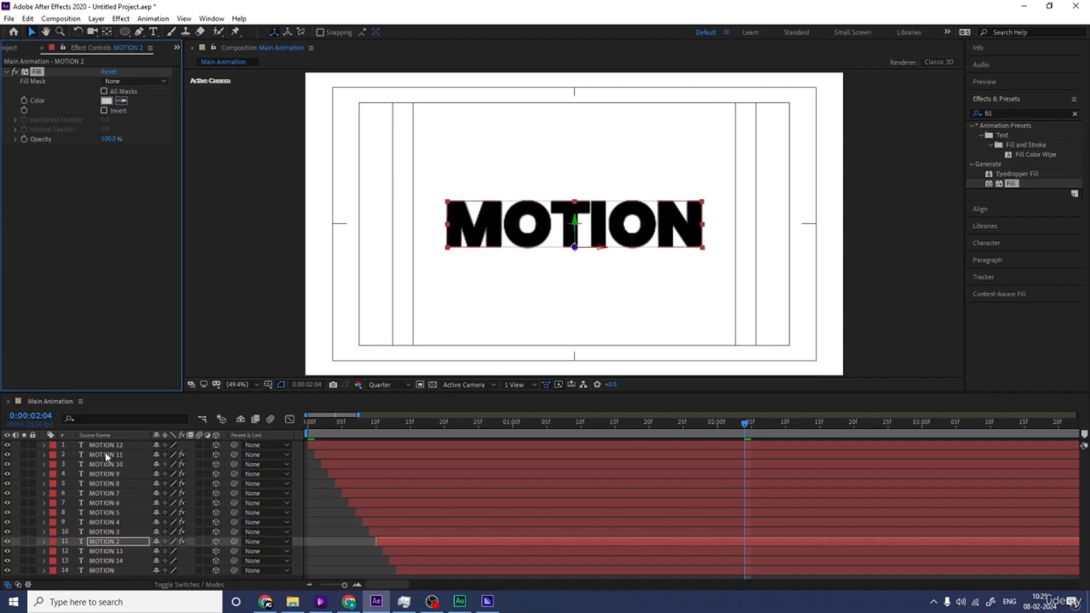
# Step: Copy the Fill effect from MOTION 2 to the MOTION 13 layer and make its color a slightly lighter gray
pyautogui.click(105, 551)
pyautogui.hotkey('ctrl', 'v')
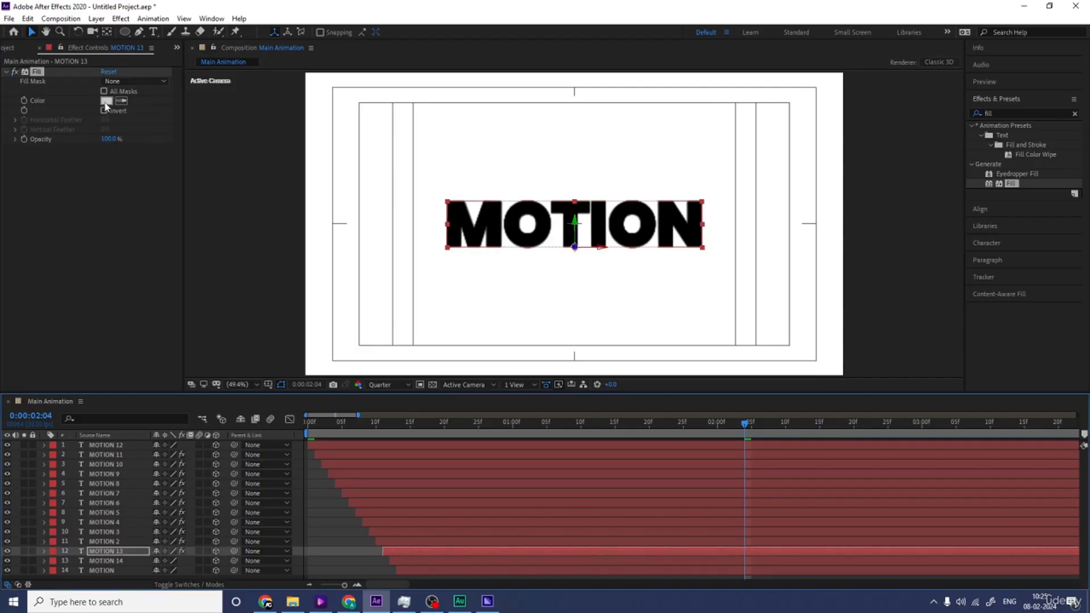
pyautogui.click(106, 104)
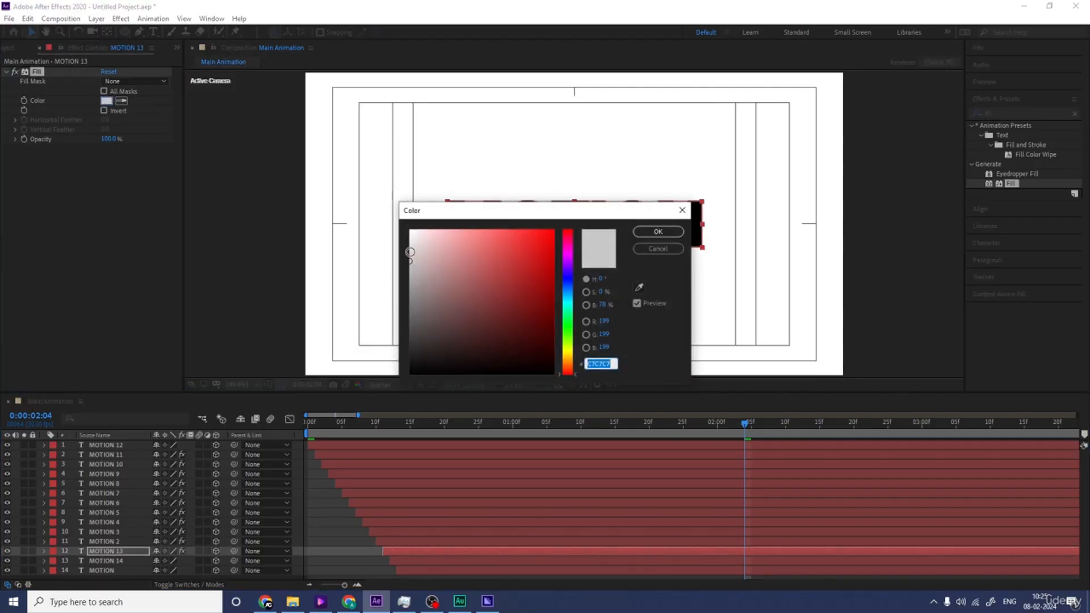
pyautogui.moveTo(410, 252); pyautogui.dragTo(399, 254)
pyautogui.press('Return')
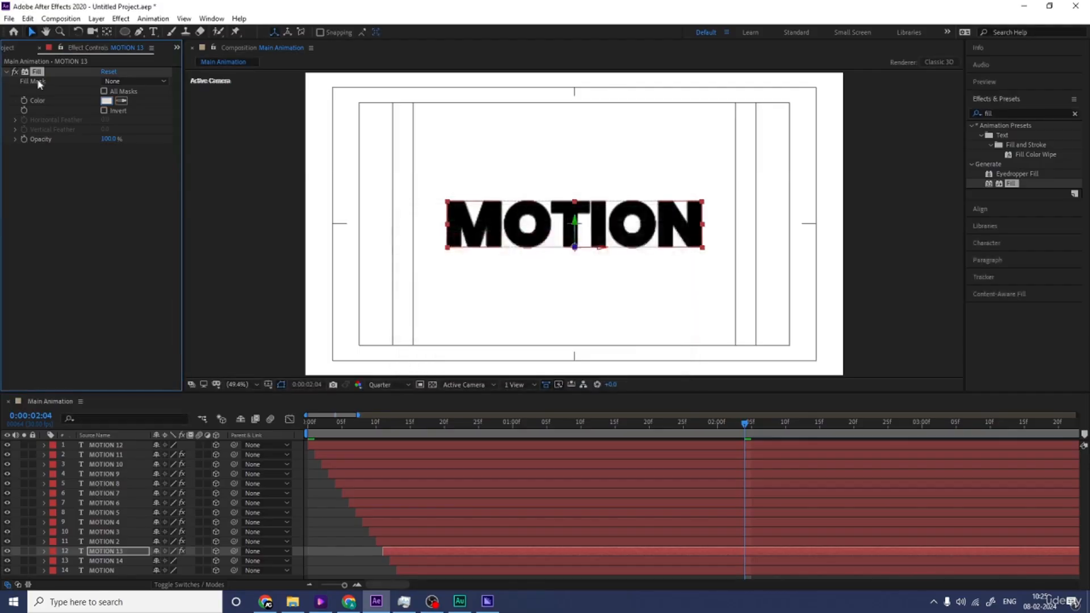
# Step: Paste the Fill effect onto the MOTION 14 layer and set its color to near-white E9E9E9
pyautogui.click(96, 562)
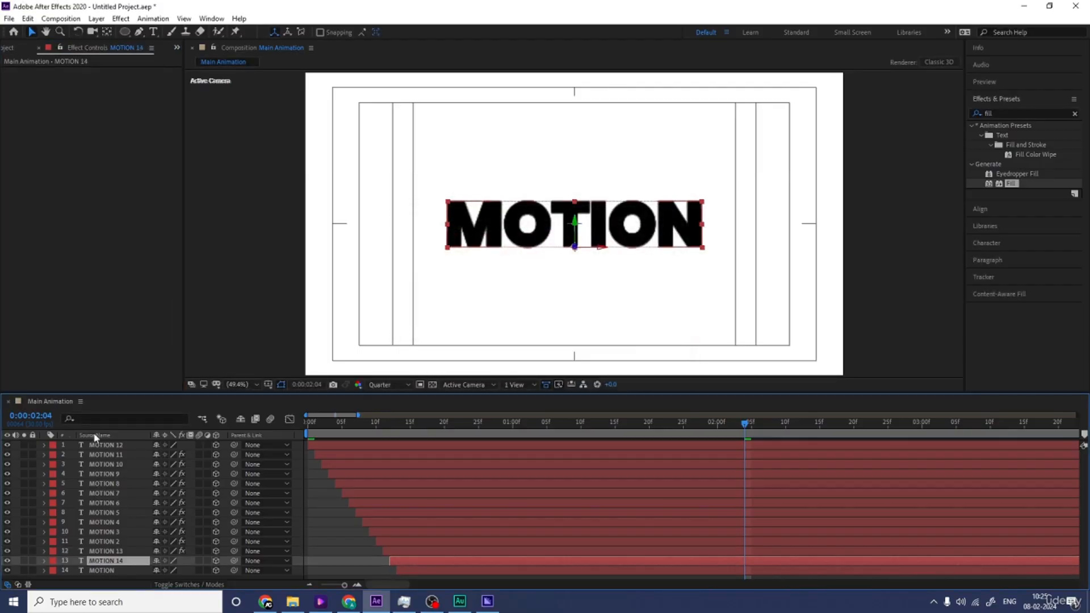
pyautogui.click(106, 100)
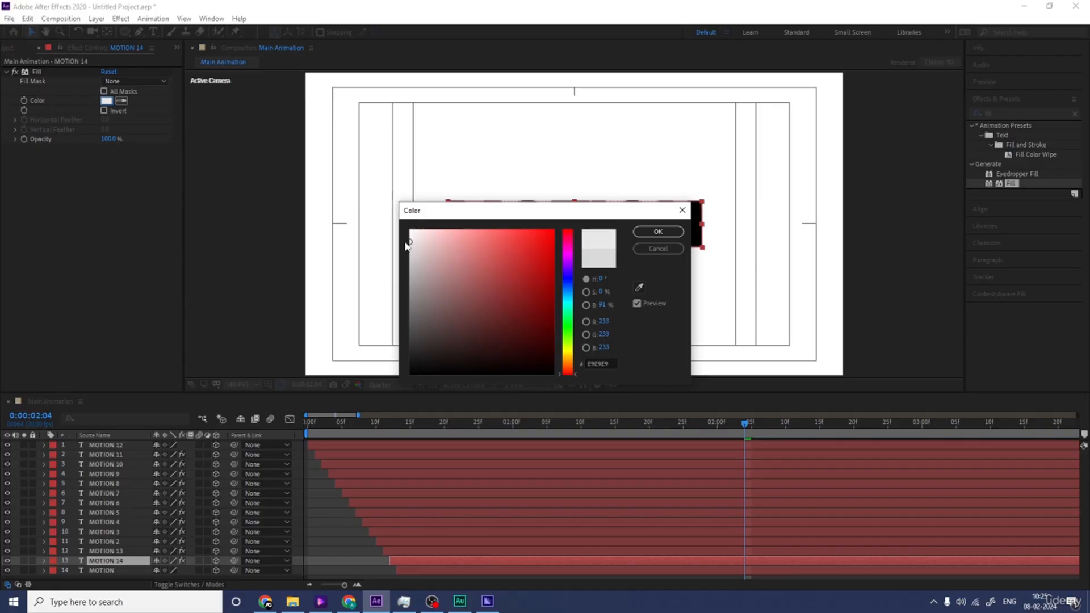
pyautogui.press('Return')
# Step: Paste the Fill effect onto the original MOTION layer at the end of the stack and set its color to white FFFFFF
pyautogui.click(98, 570)
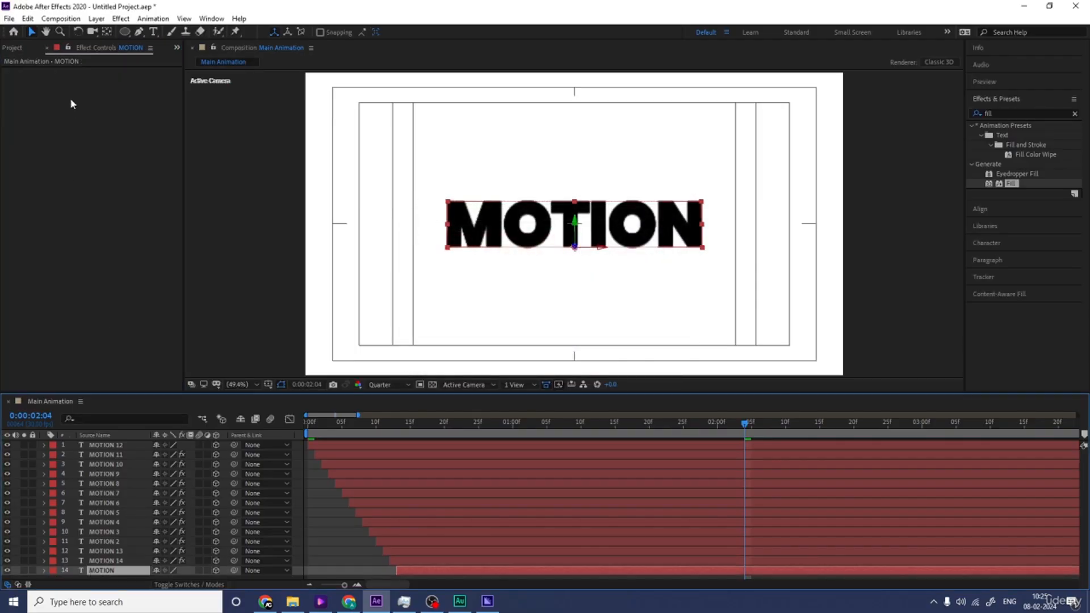
pyautogui.hotkey('ctrl', 'v')
pyautogui.click(106, 101)
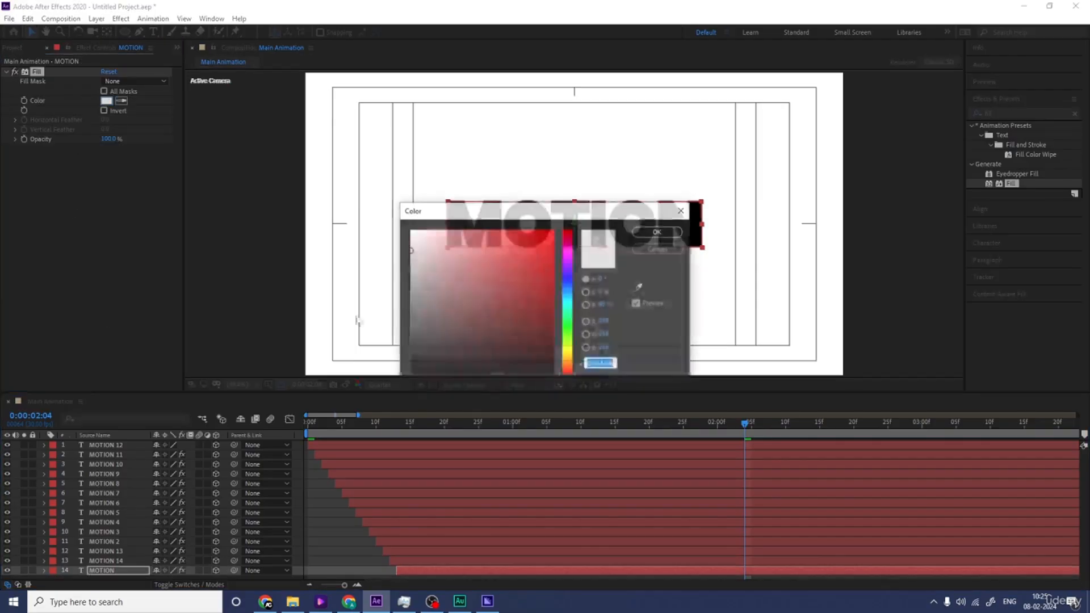
pyautogui.write('ffffff')
pyautogui.press('Return')
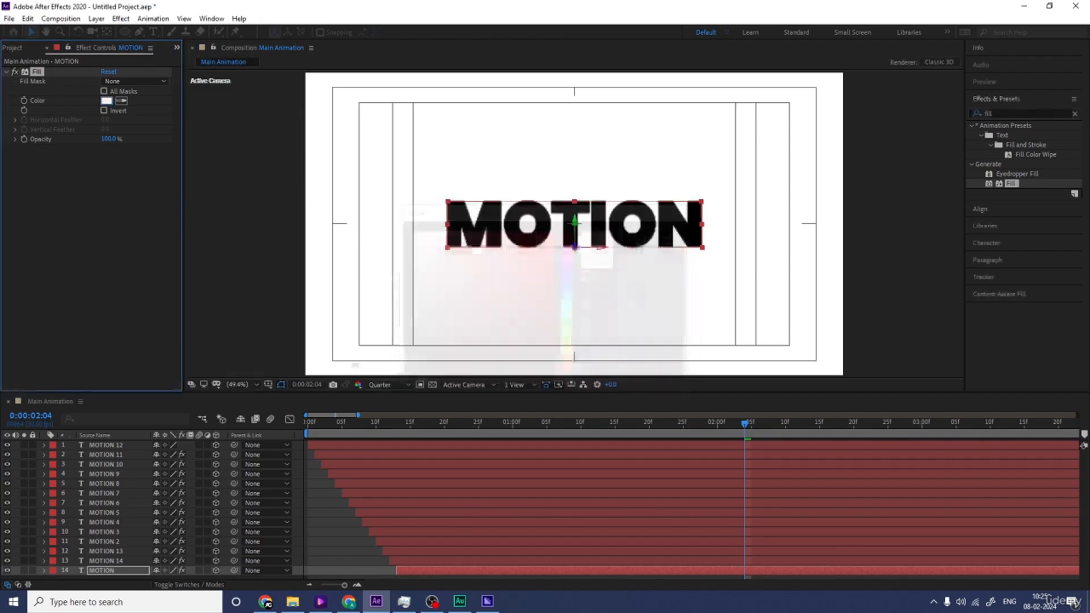
# Step: Preview the text animation from the first frame to check the graduated gray trail
pyautogui.press('Home')
pyautogui.press('space')
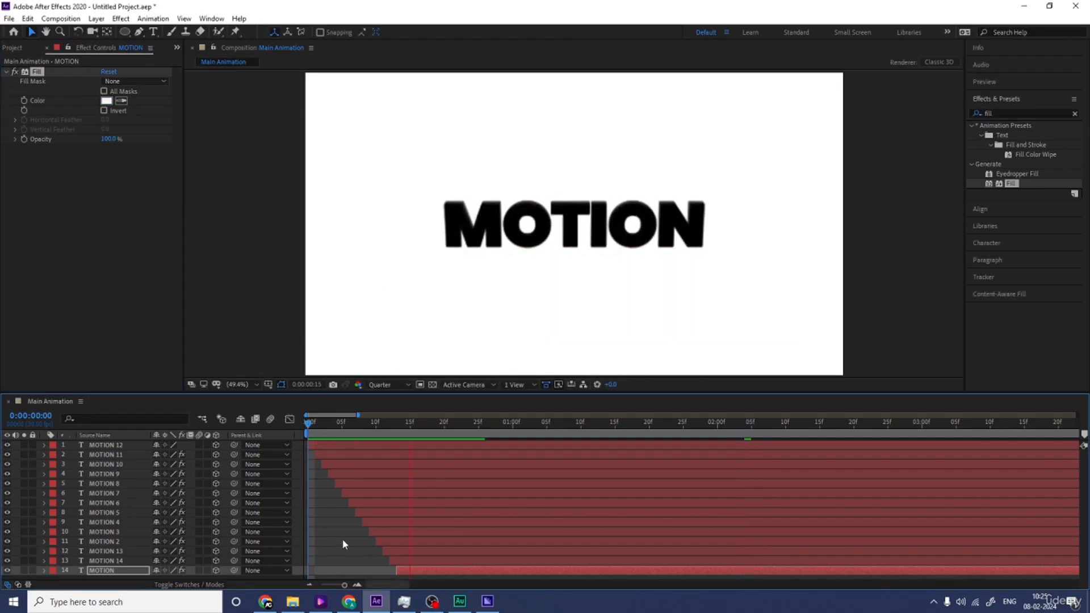
pyautogui.press('space')
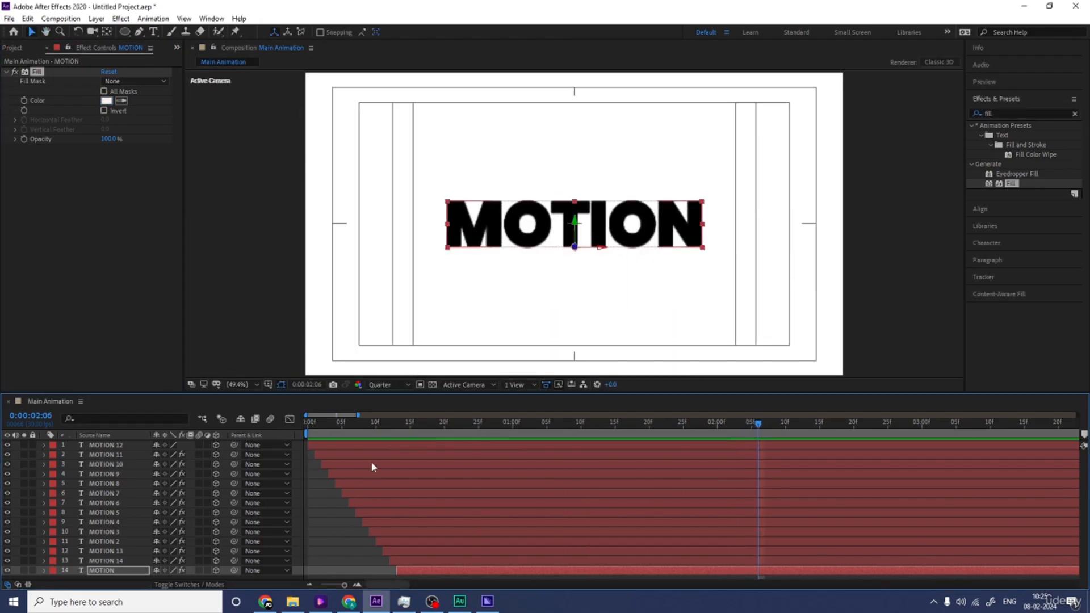
# Step: Set the preview resolution to Full and play the animation again from the start
pyautogui.click(379, 385)
pyautogui.click(383, 411)
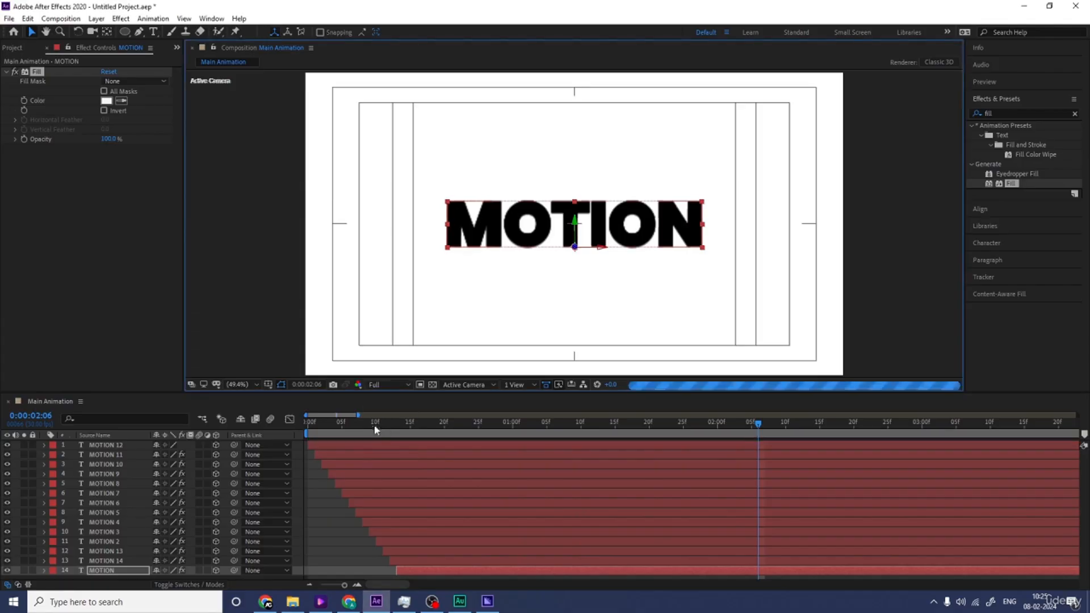
pyautogui.moveTo(363, 425); pyautogui.dragTo(273, 427)
pyautogui.press('space')
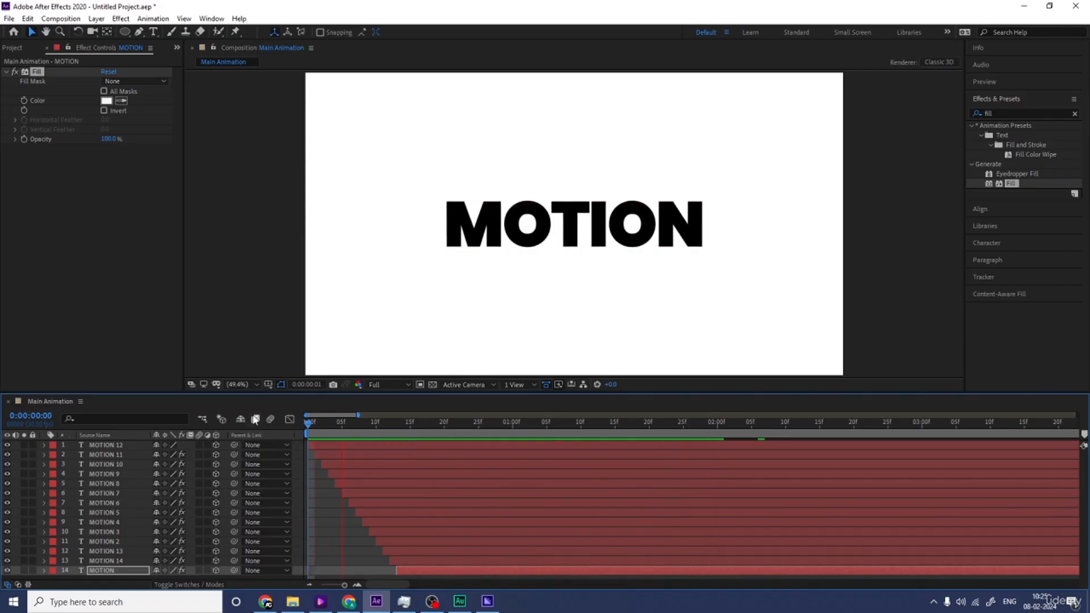
pyautogui.press('space')
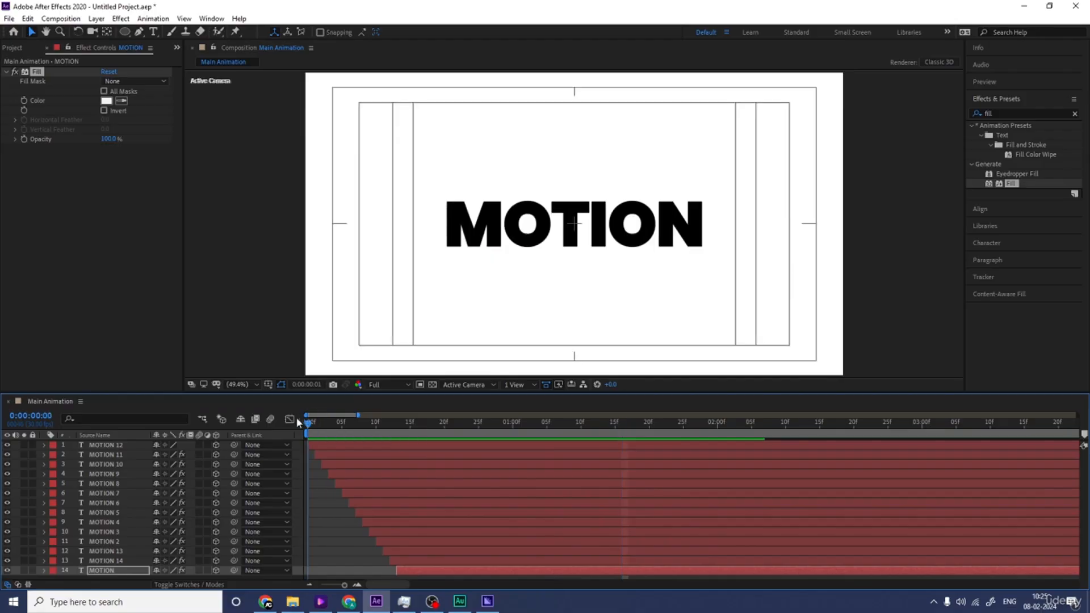
pyautogui.press('=')
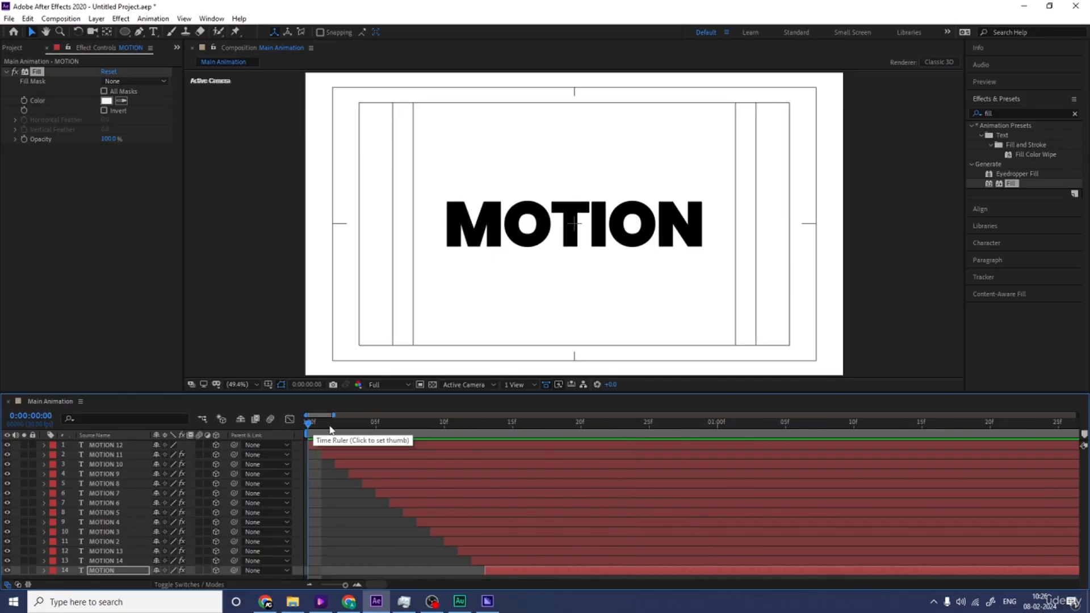
# Step: Align the start of all MOTION layers to the first frame and trim their ends at 0:00:00:02
pyautogui.hotkey('ctrl', 'a')
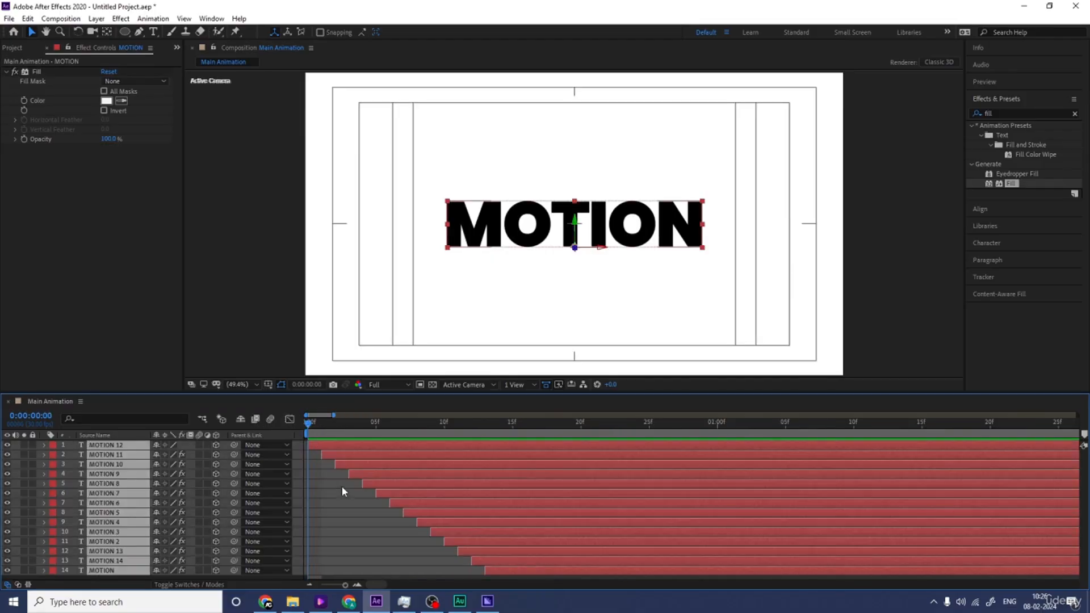
pyautogui.press('[')
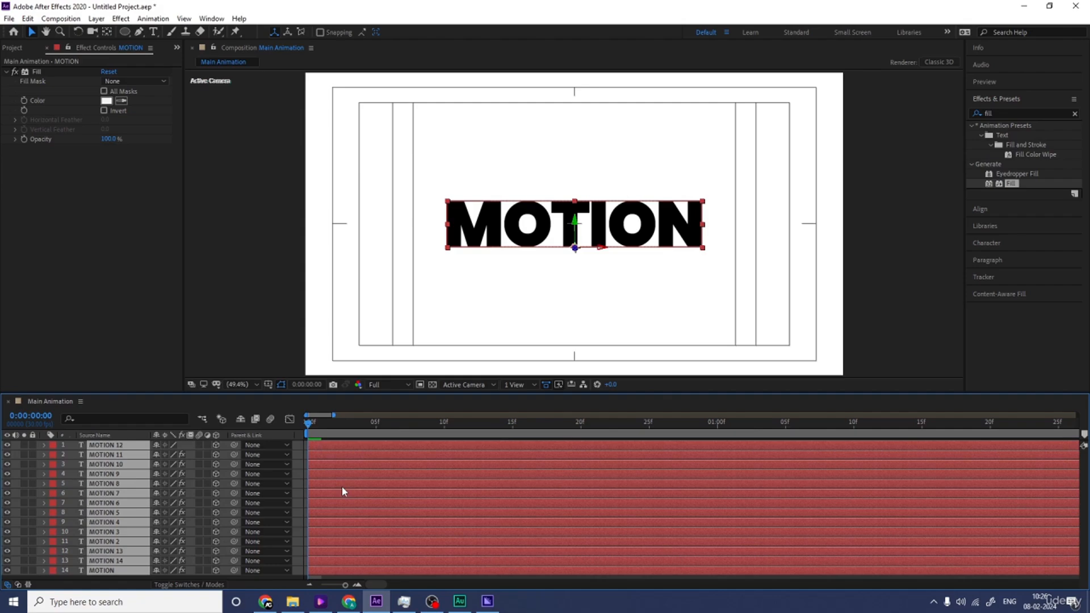
pyautogui.press('pagedown')
pyautogui.press('pagedown')
pyautogui.hotkey('alt', ']')
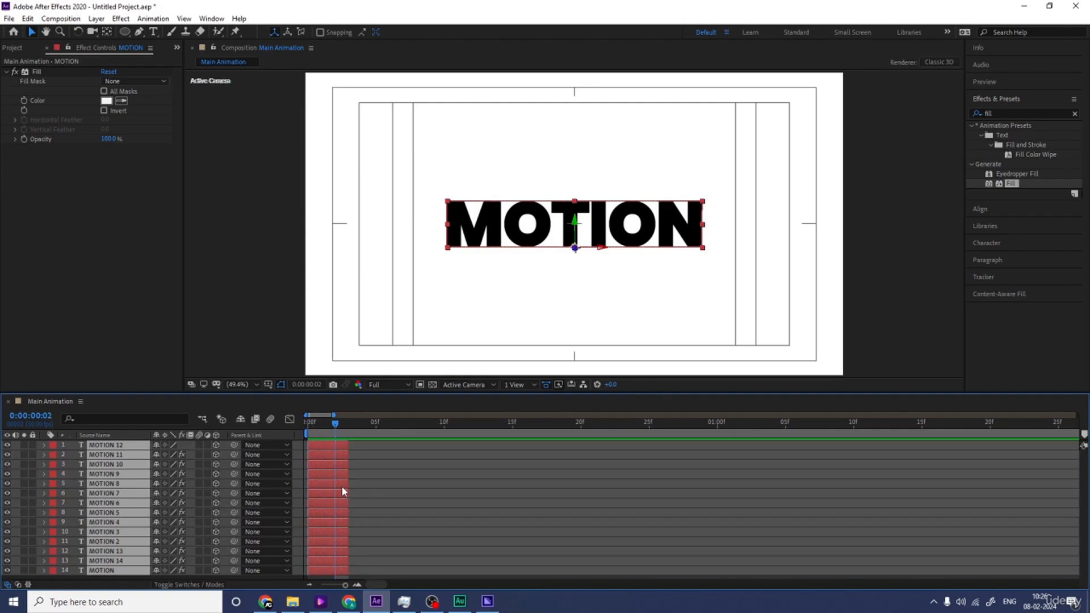
# Step: Try to sequence all MOTION layers without overlap, beginning the selection from the original MOTION layer, and undo it
pyautogui.press('F2')
pyautogui.click(348, 571)
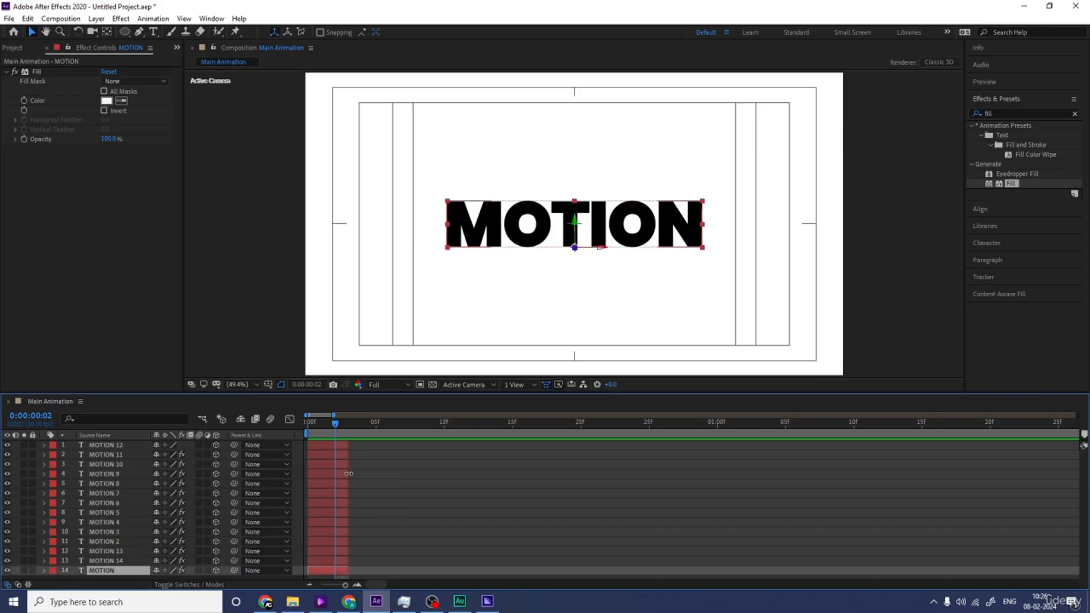
pyautogui.keyDown('shift'); pyautogui.click(339, 445); pyautogui.keyUp('shift')
pyautogui.rightClick(341, 447)
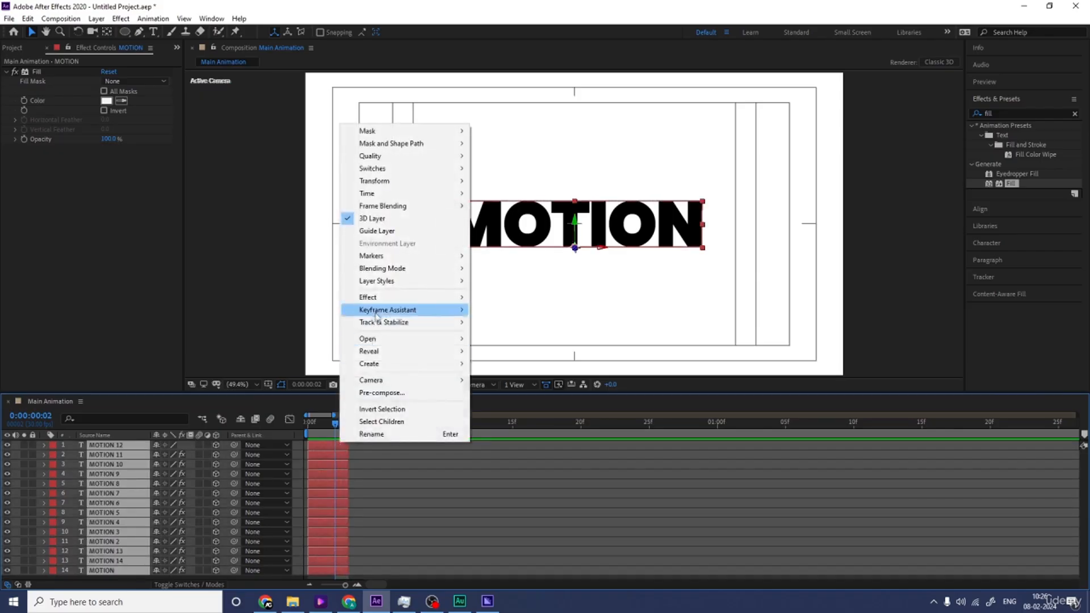
pyautogui.moveTo(392, 309)
pyautogui.click(511, 410)
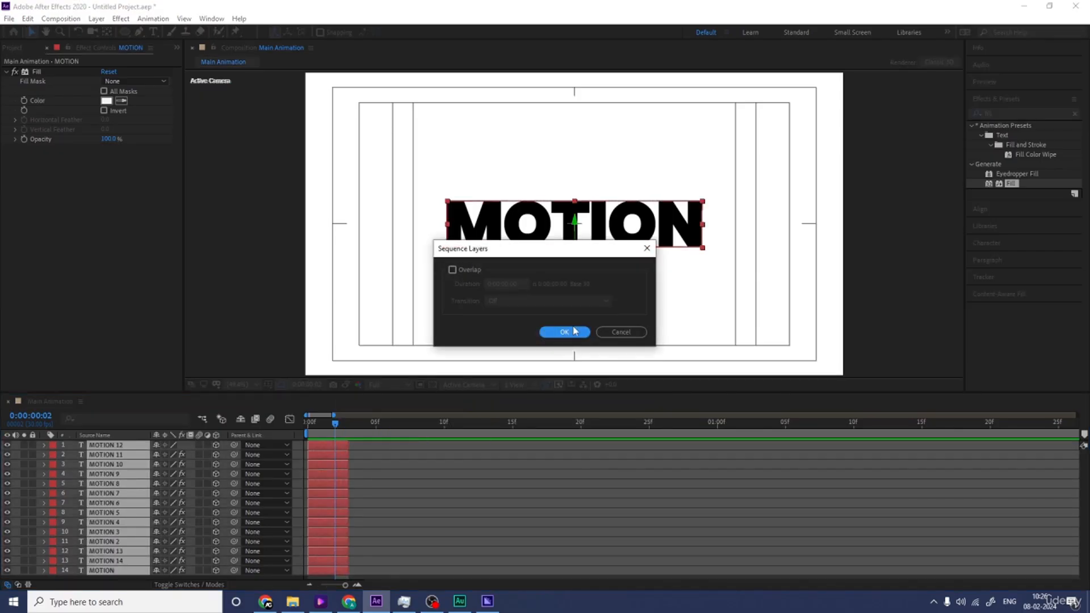
pyautogui.click(574, 331)
pyautogui.hotkey('ctrl', 'z')
pyautogui.click(409, 448)
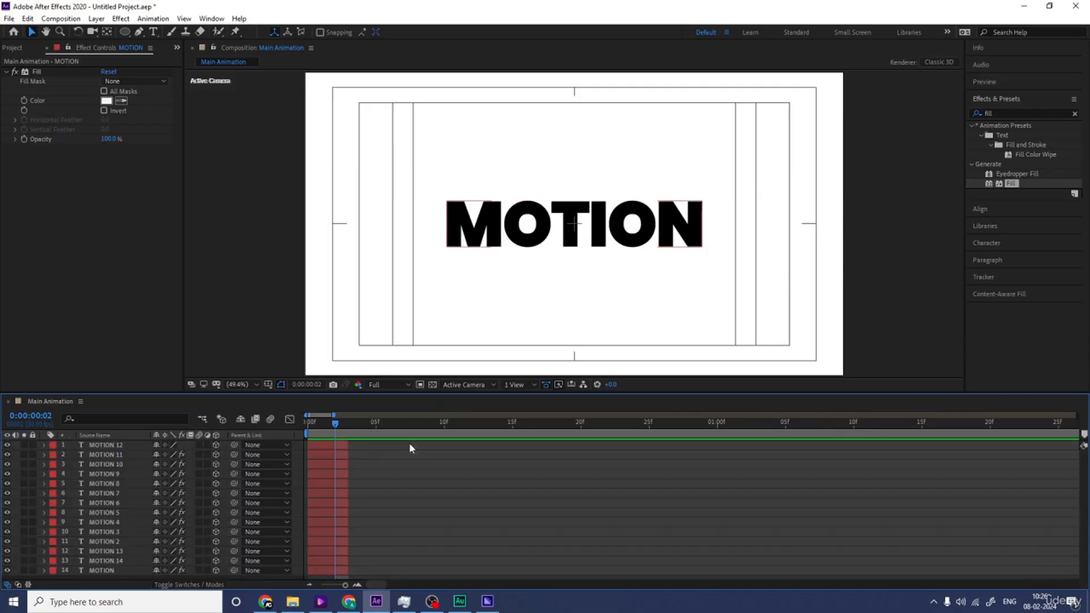
# Step: Select the layers from MOTION 12 down to the original MOTION and sequence them without overlap
pyautogui.click(346, 446)
pyautogui.keyDown('shift'); pyautogui.click(343, 570); pyautogui.keyUp('shift')
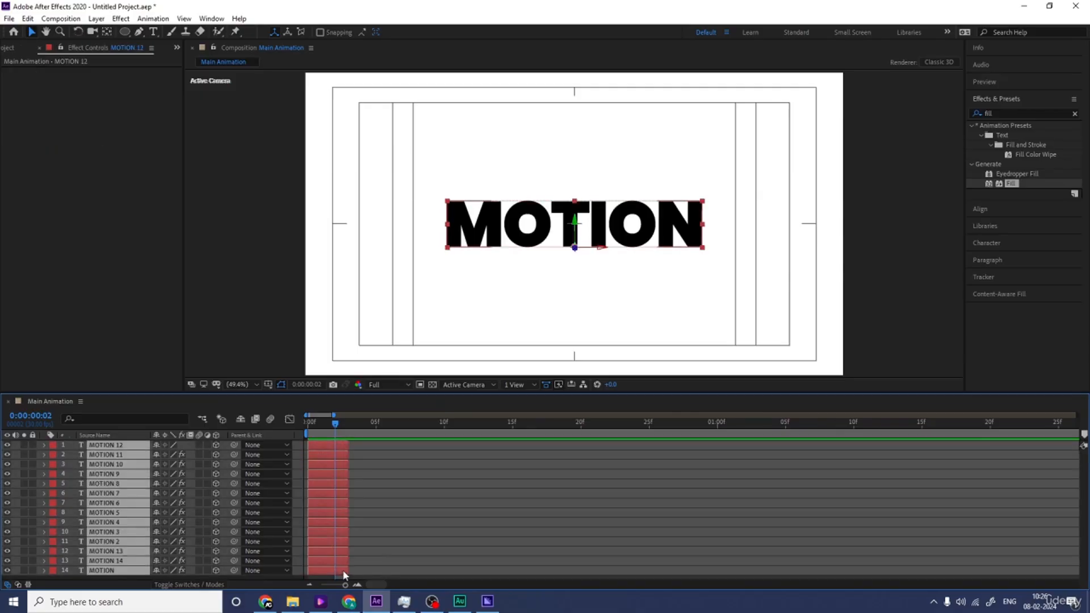
pyautogui.rightClick(342, 570)
pyautogui.moveTo(397, 402)
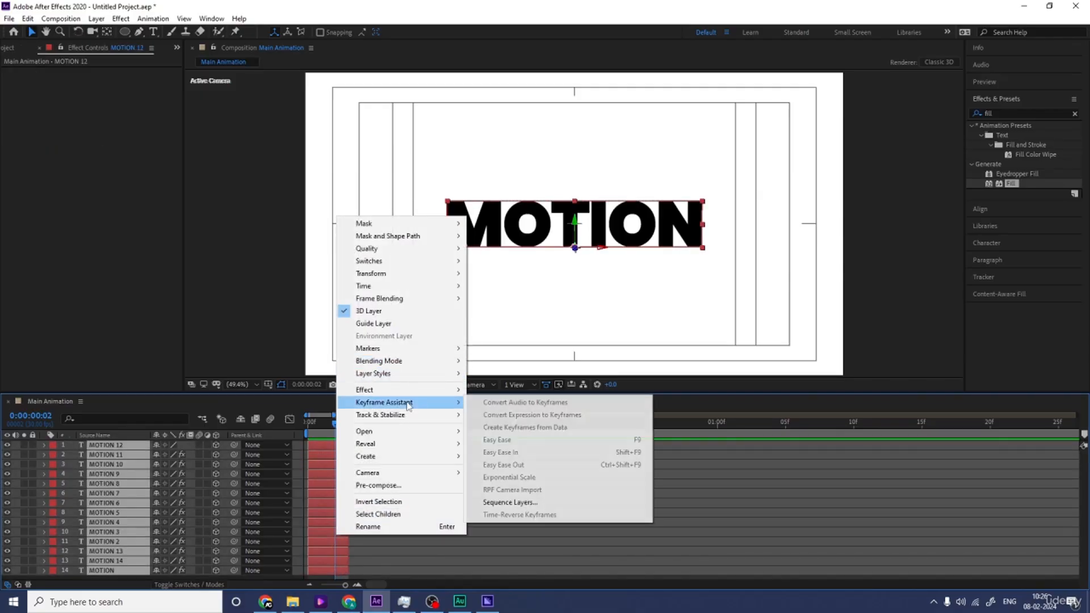
pyautogui.click(547, 502)
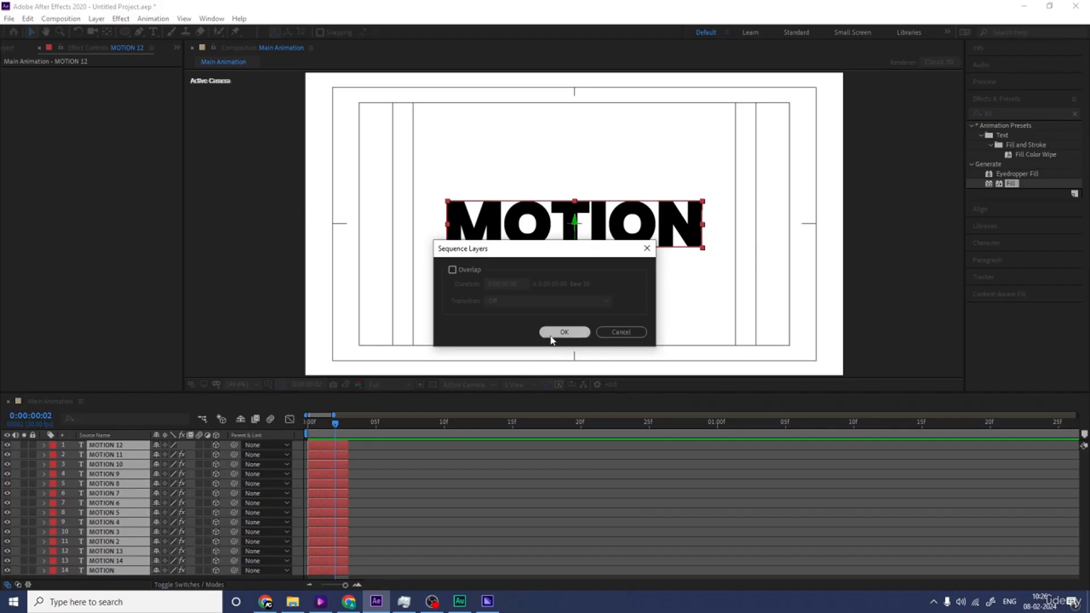
pyautogui.click(565, 332)
# Step: Extend the ends of all the sequenced MOTION layers together, with MOTION 12 lasting to about 19 seconds
pyautogui.press('-')
pyautogui.press('-')
pyautogui.press('-')
pyautogui.moveTo(314, 442); pyautogui.dragTo(1047, 446)
# Step: Preview the wider layer stagger and set the work area to end at 0:00:03:01
pyautogui.press('space')
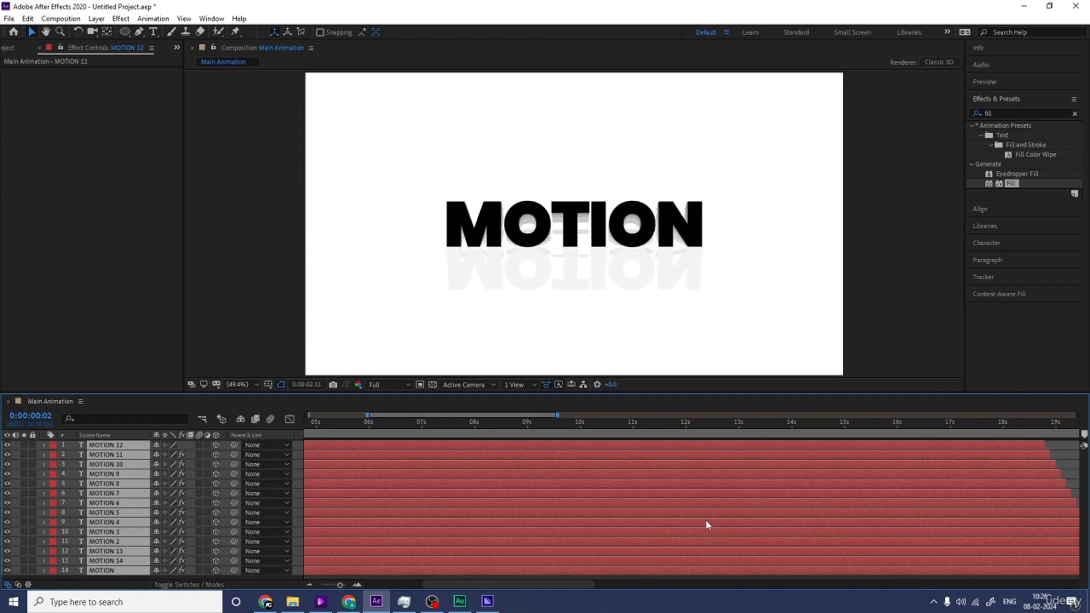
pyautogui.press('space')
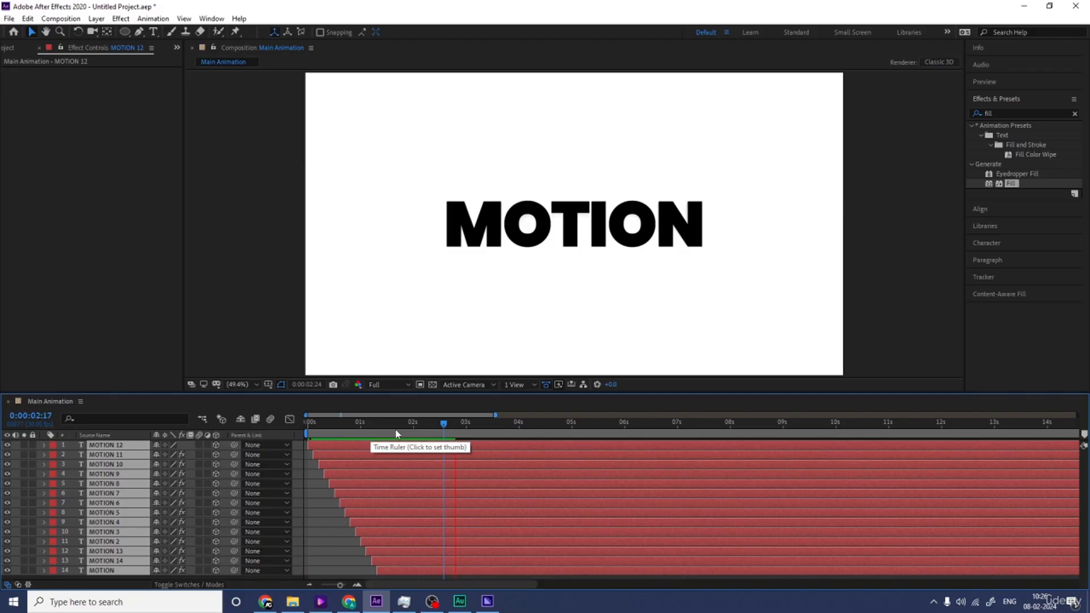
pyautogui.moveTo(397, 435); pyautogui.dragTo(469, 426)
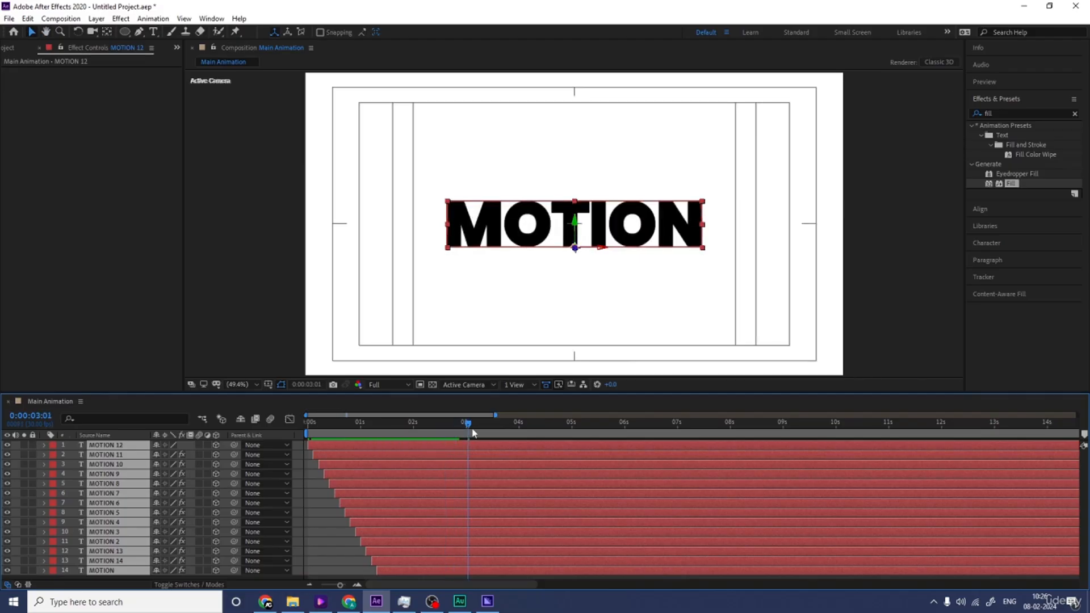
pyautogui.press('n')
# Step: Play the shortened work area to check the staggered flip from start to finish
pyautogui.press('space')
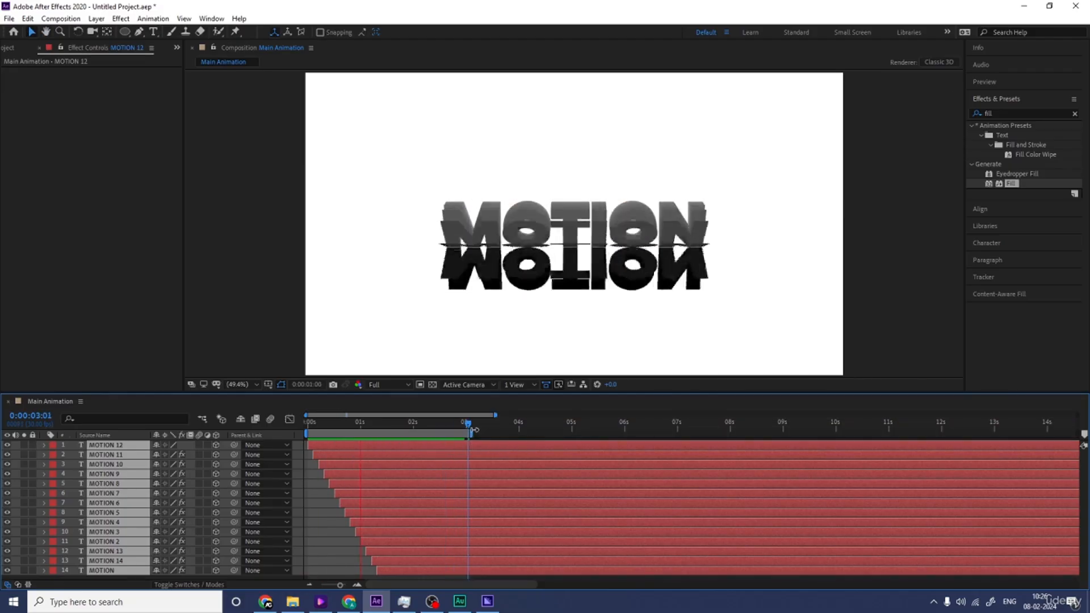
pyautogui.press('Num_Lock')
pyautogui.press('-')
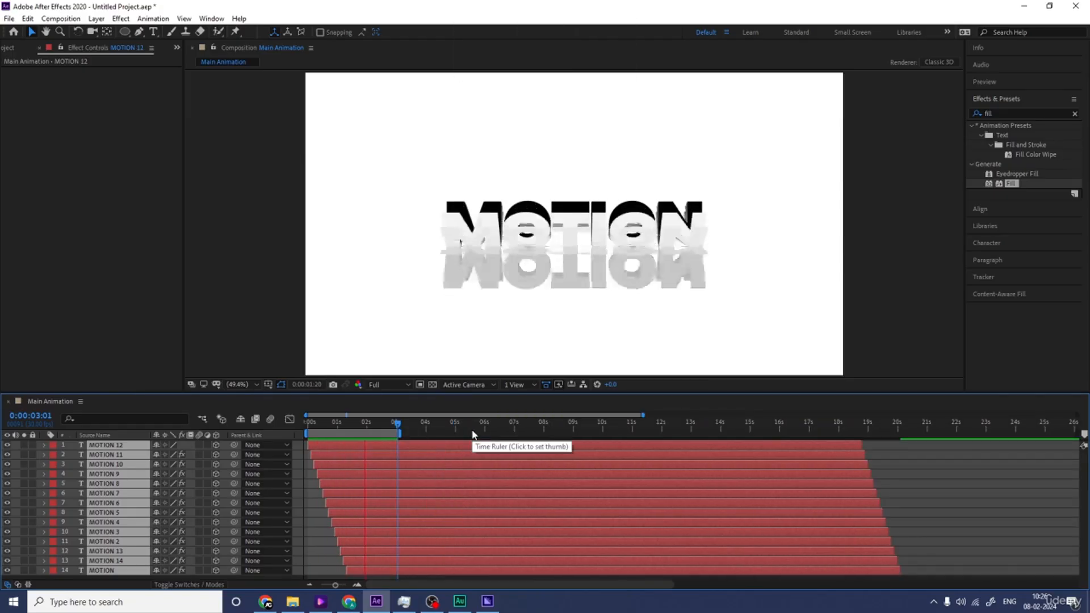
pyautogui.press('space')
pyautogui.press('space')
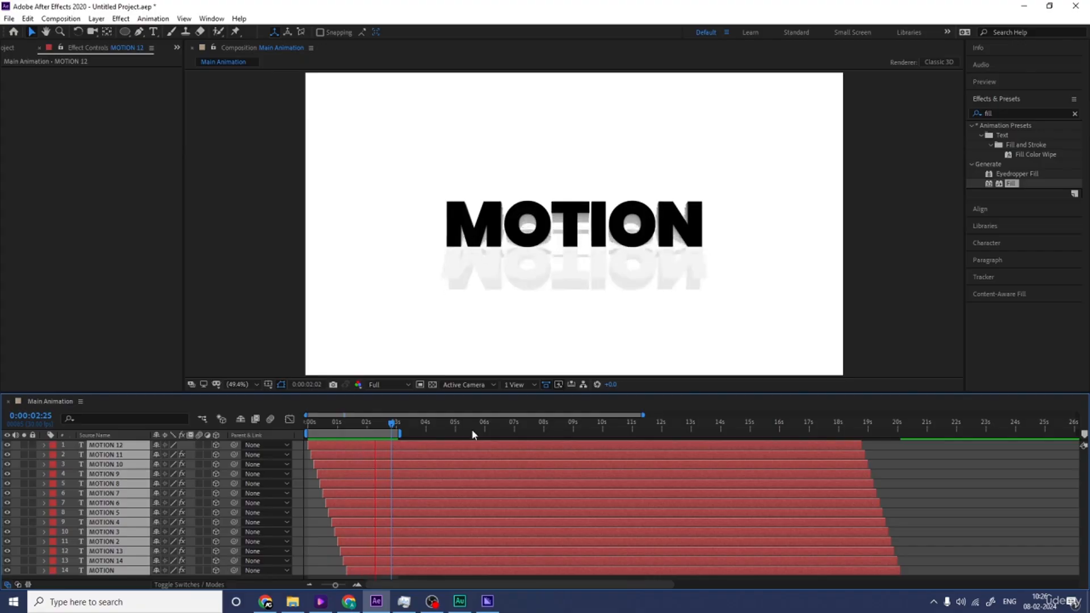
pyautogui.press('space')
# Step: Pre-compose all the MOTION layers into a new composition named Text
pyautogui.click(305, 510)
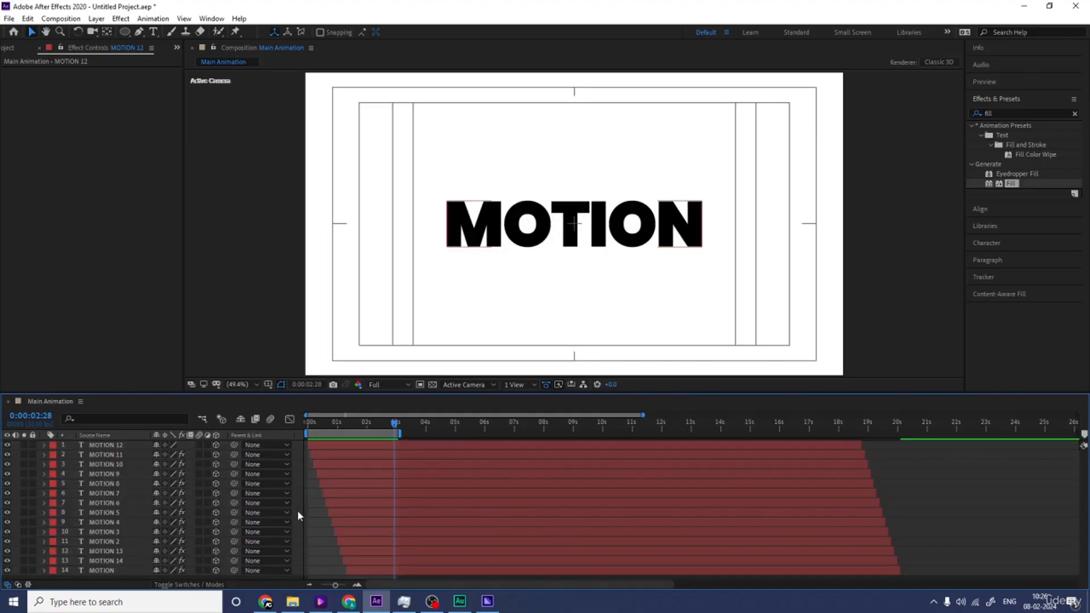
pyautogui.hotkey('ctrl', 'a')
pyautogui.hotkey('ctrl', 'shift', 'c')
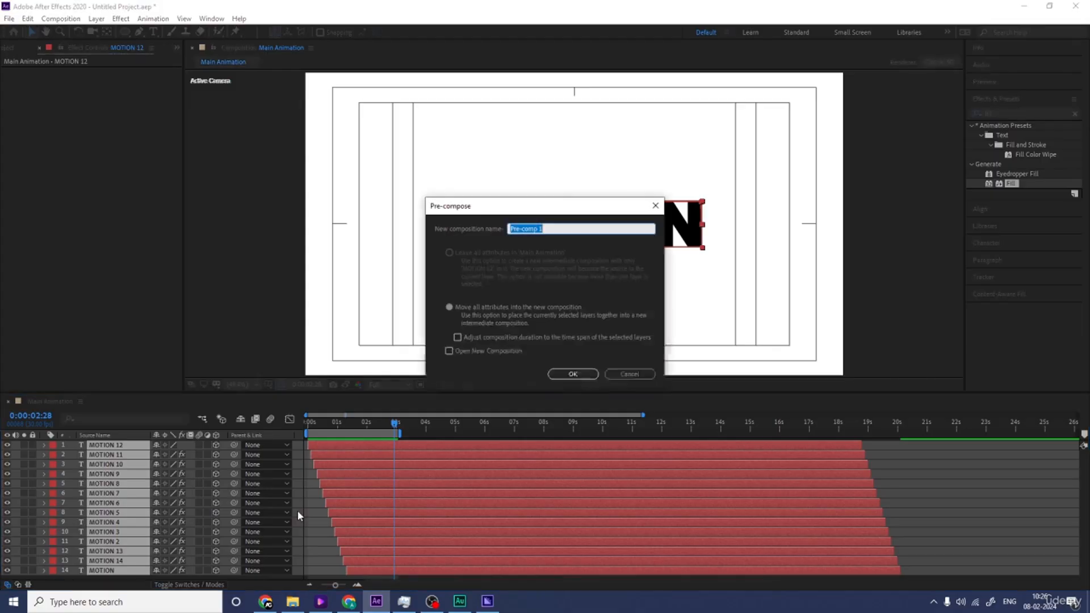
pyautogui.write('Text')
pyautogui.press('Return')
# Step: Create a white FFFFFF solid at composition size and place it beneath the Text layer as a background
pyautogui.hotkey('ctrl', 'y')
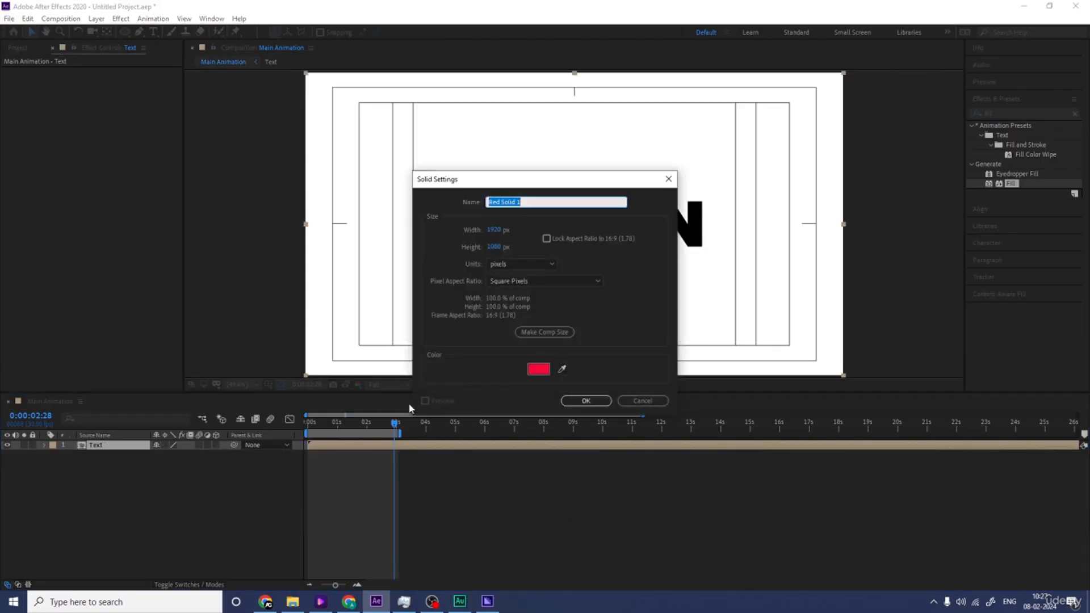
pyautogui.click(537, 370)
pyautogui.write('FFFFFF')
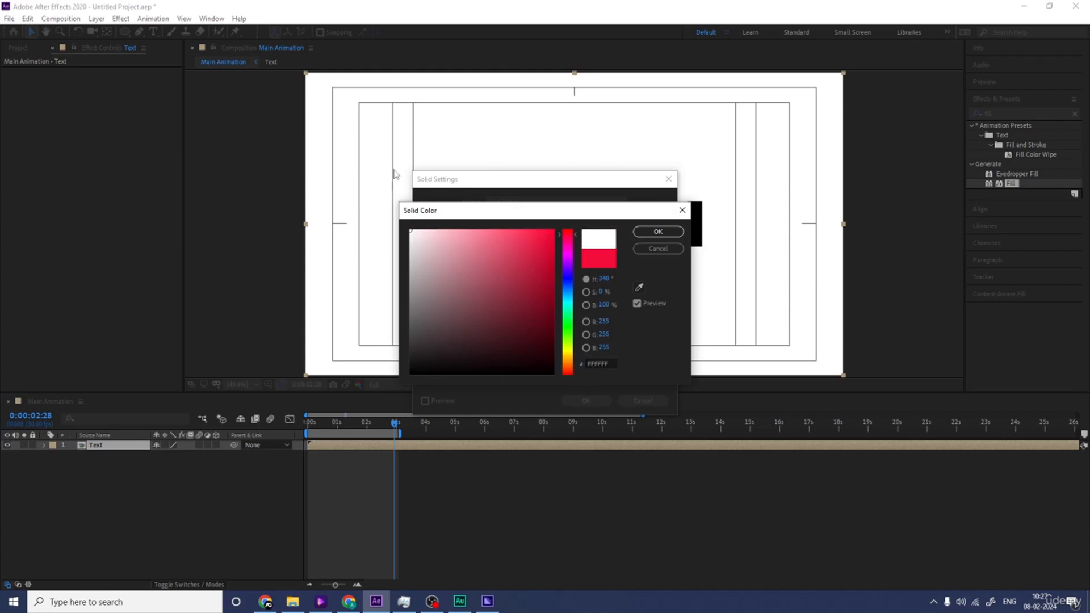
pyautogui.press('Return')
pyautogui.press('Return')
pyautogui.moveTo(131, 449); pyautogui.dragTo(125, 507)
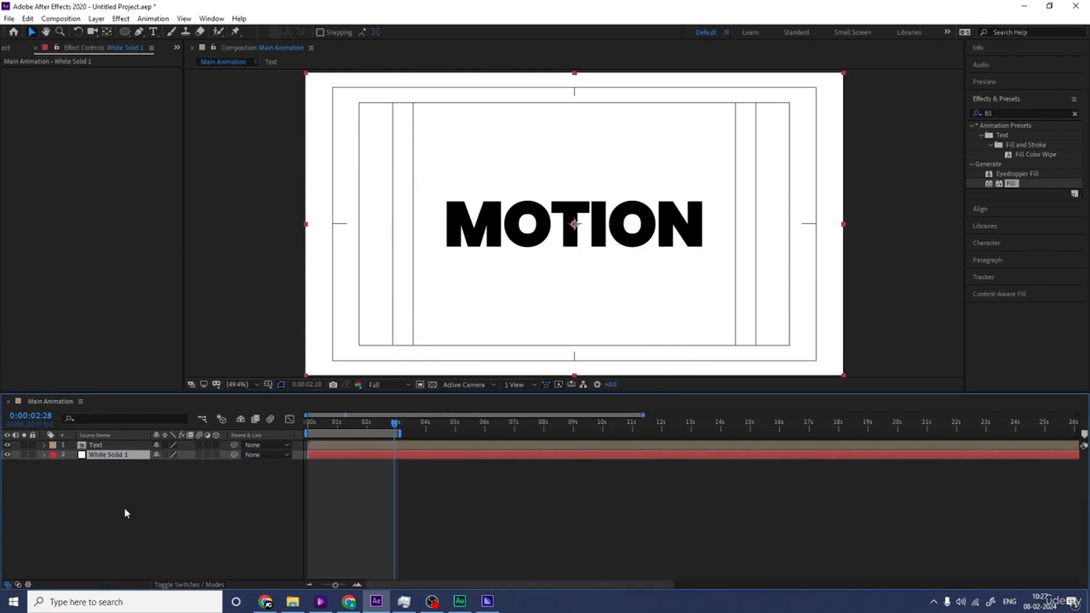
# Step: Find the Drop Shadow effect and apply it to the Text layer
pyautogui.click(108, 436)
pyautogui.click(109, 443)
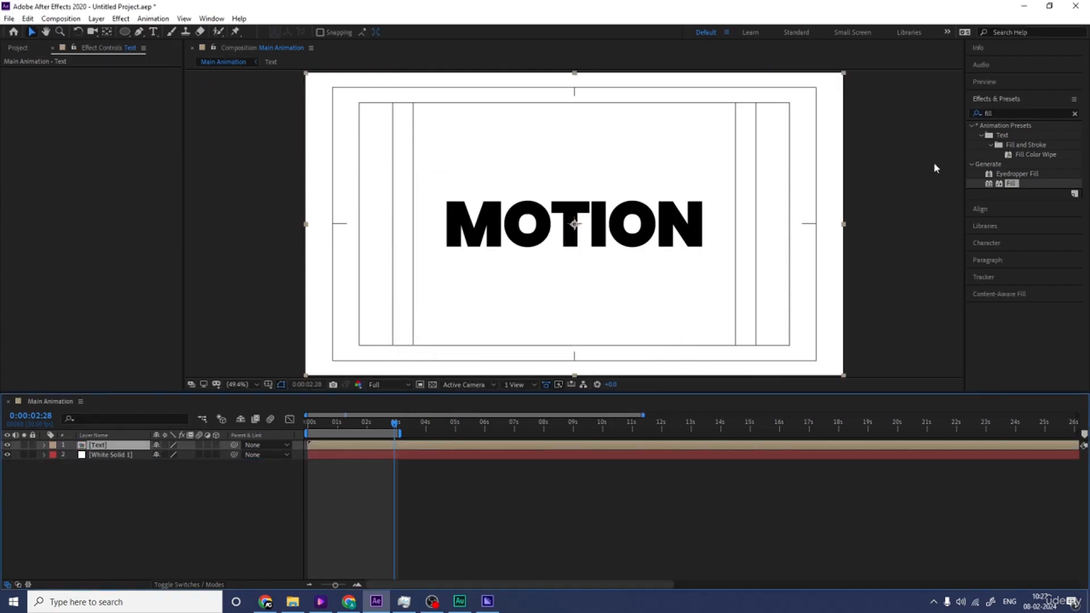
pyautogui.doubleClick(1000, 112)
pyautogui.write('drop')
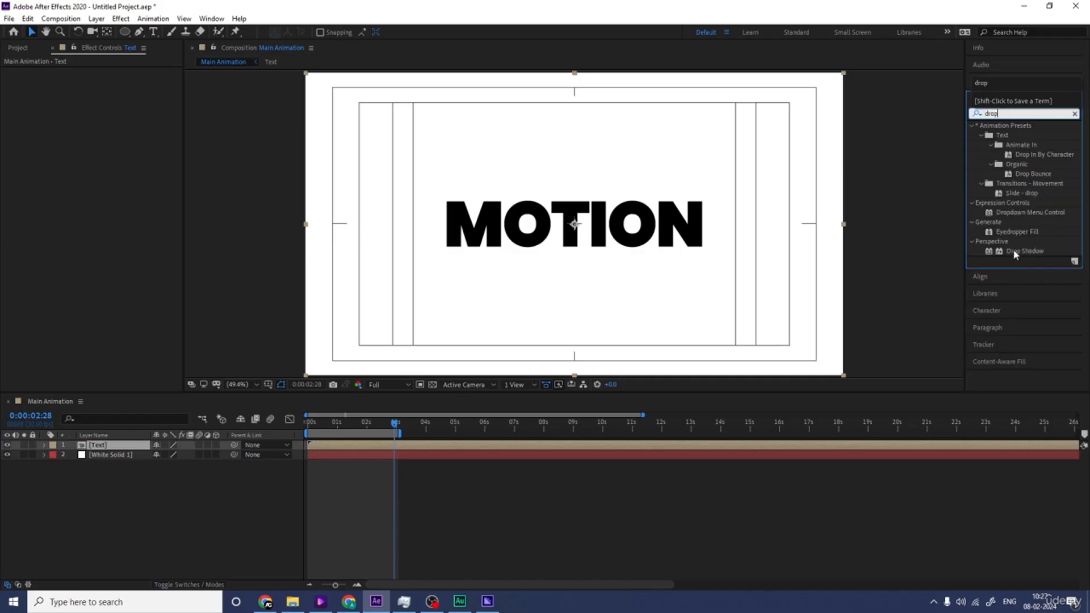
pyautogui.doubleClick(1014, 252)
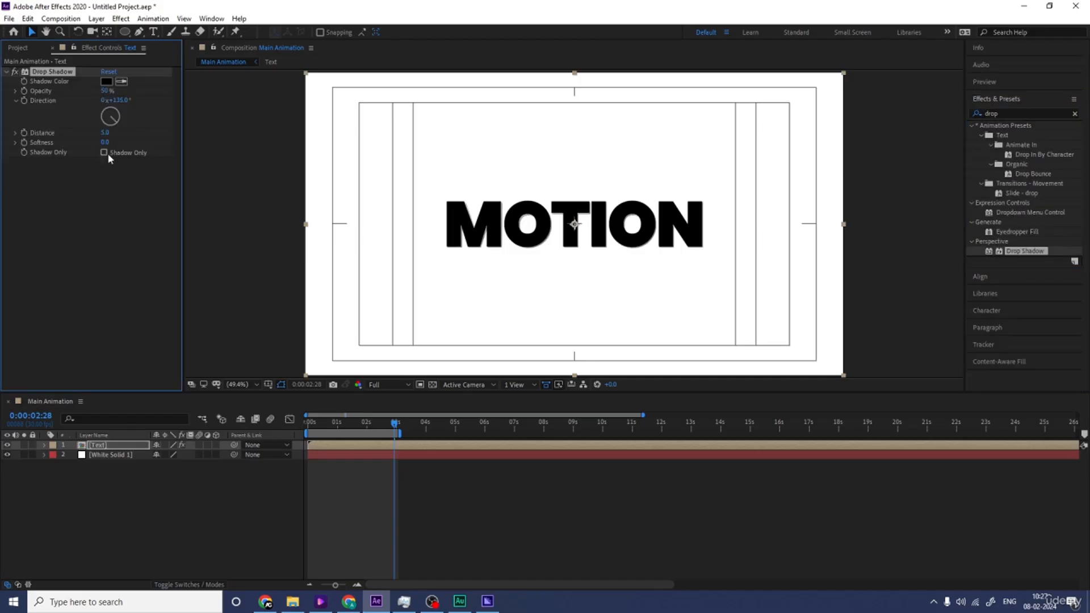
# Step: Set the Drop Shadow softness to 200 and its distance to 59
pyautogui.click(105, 133)
pyautogui.write('20')
pyautogui.click(107, 142)
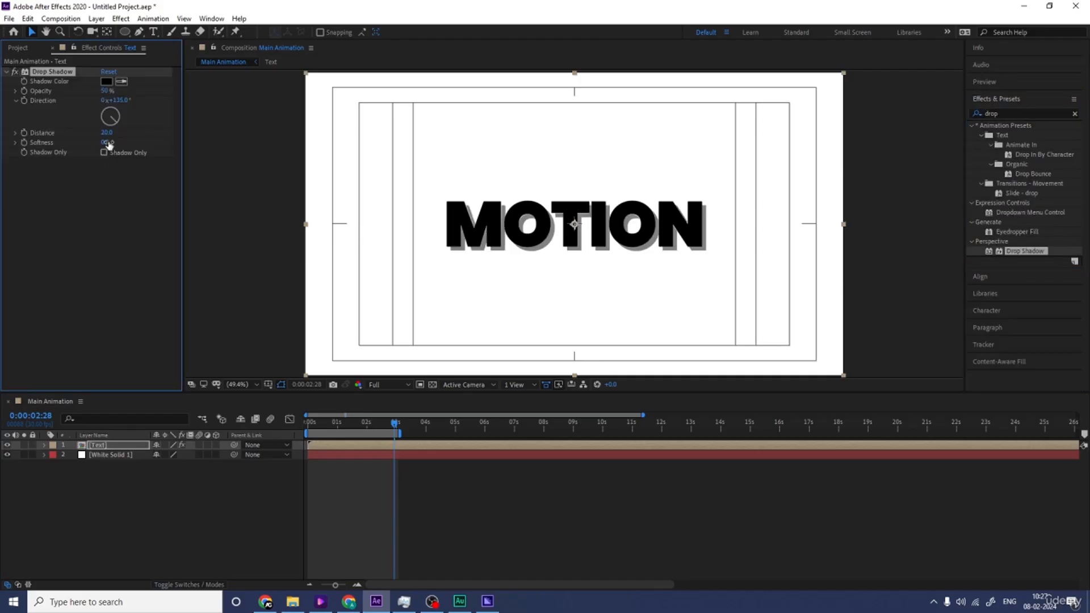
pyautogui.press('Return')
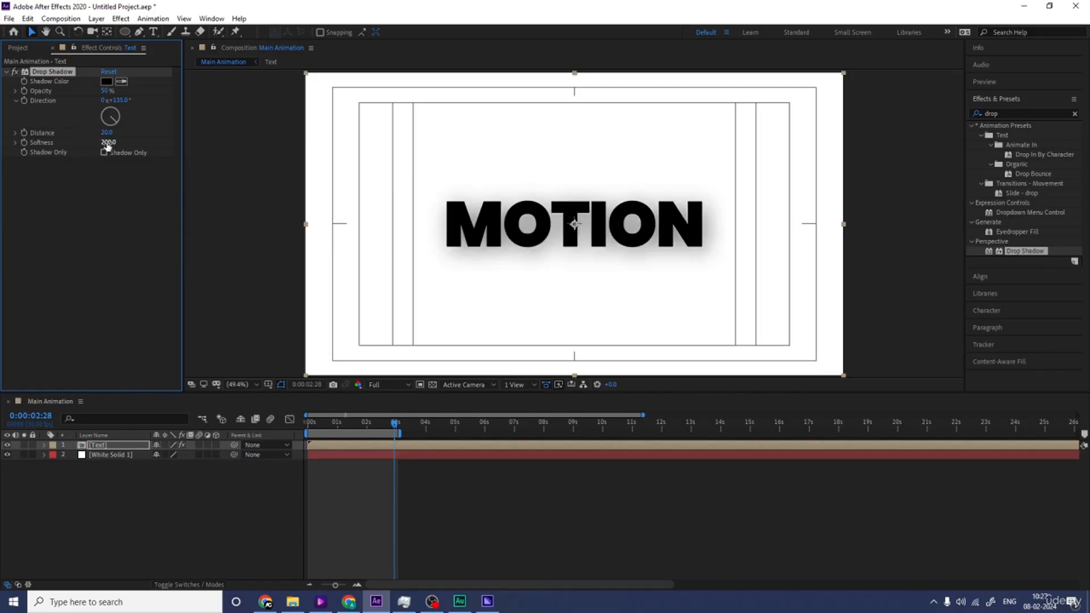
pyautogui.moveTo(107, 132); pyautogui.dragTo(126, 132)
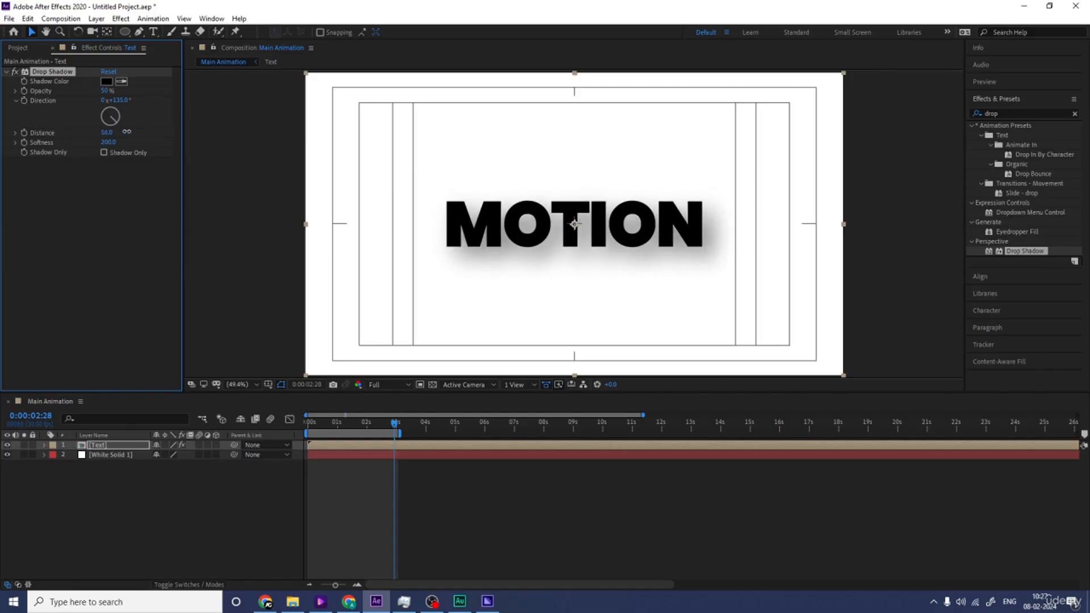
# Step: Change the Drop Shadow color from black to a muted grayish blue
pyautogui.click(106, 81)
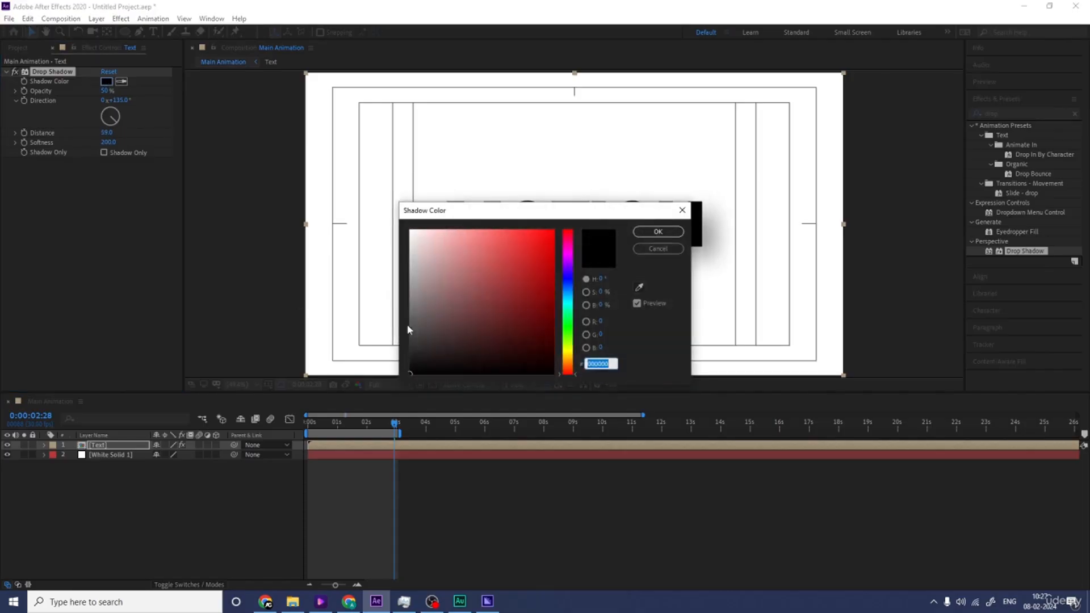
pyautogui.click(567, 292)
pyautogui.moveTo(513, 304); pyautogui.dragTo(476, 299)
pyautogui.press('Return')
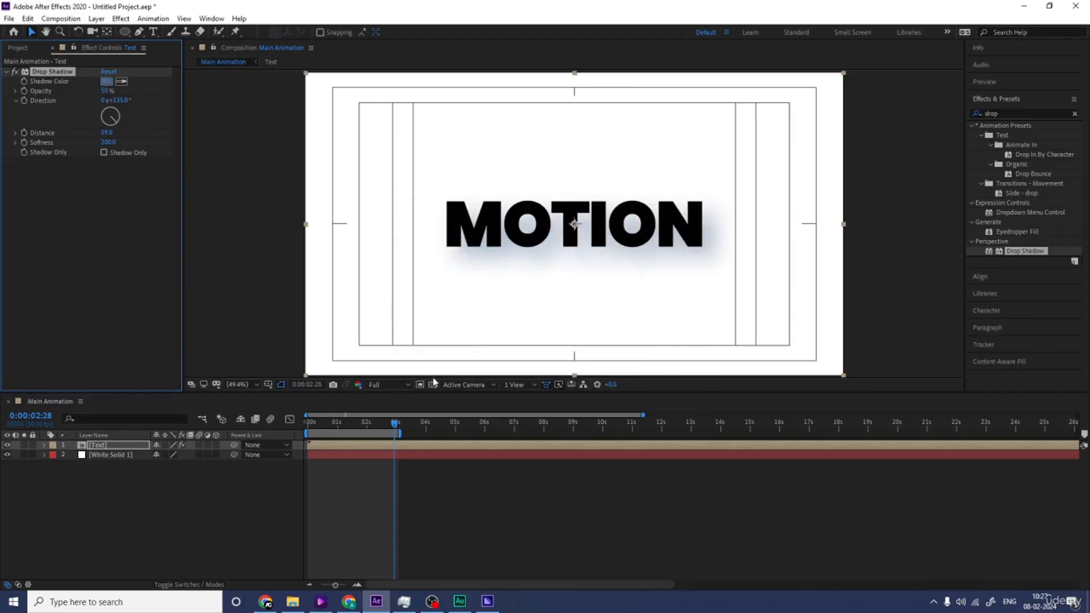
# Step: Preview the animation with its shadow, lower the Drop Shadow opacity for a lighter look, and play it again
pyautogui.press("'")
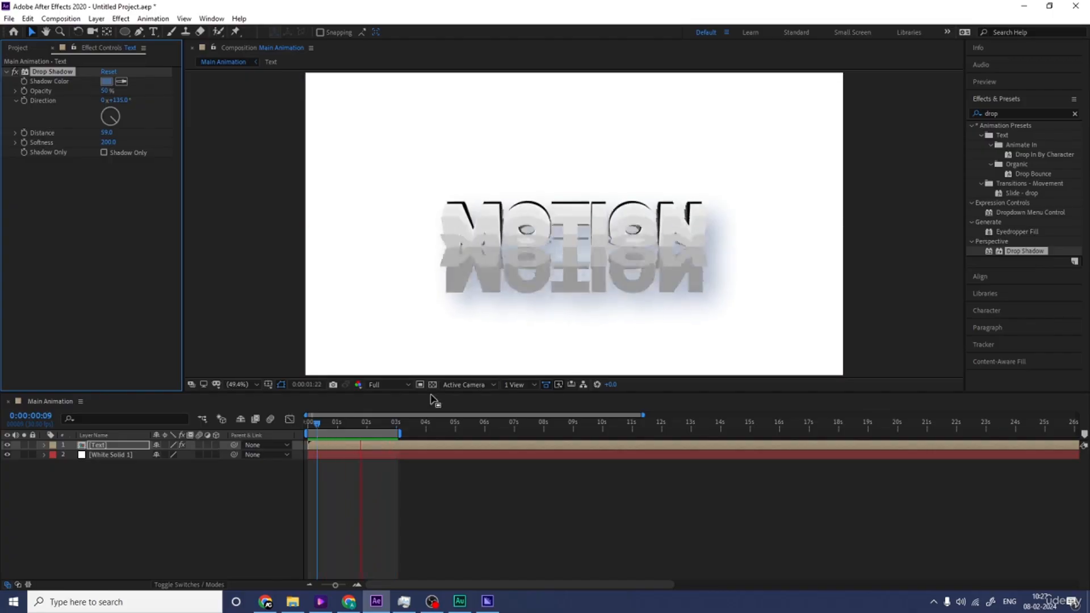
pyautogui.press('space')
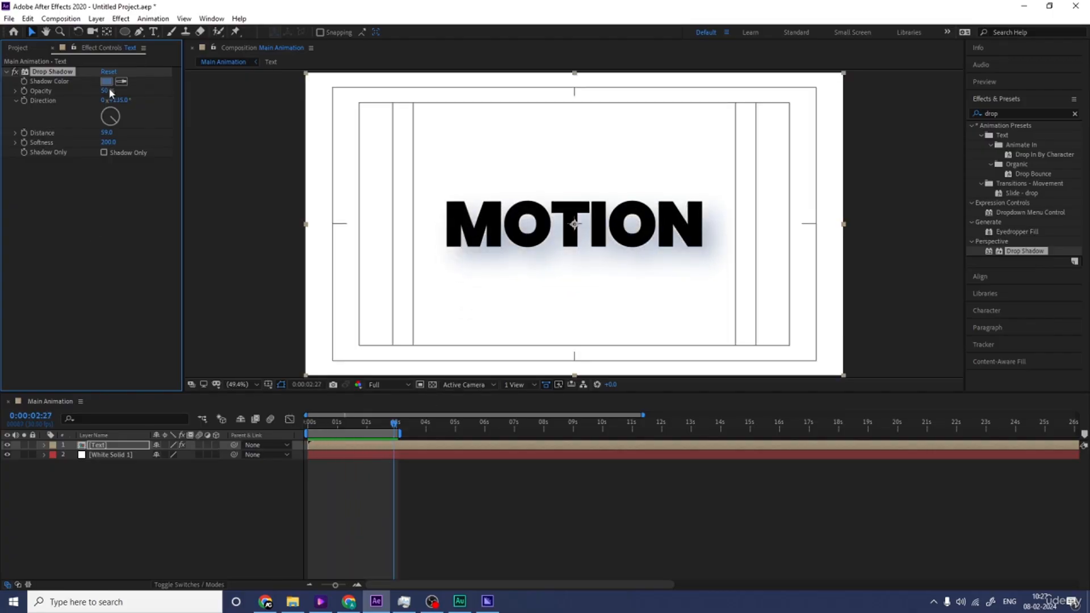
pyautogui.moveTo(106, 89); pyautogui.dragTo(95, 91)
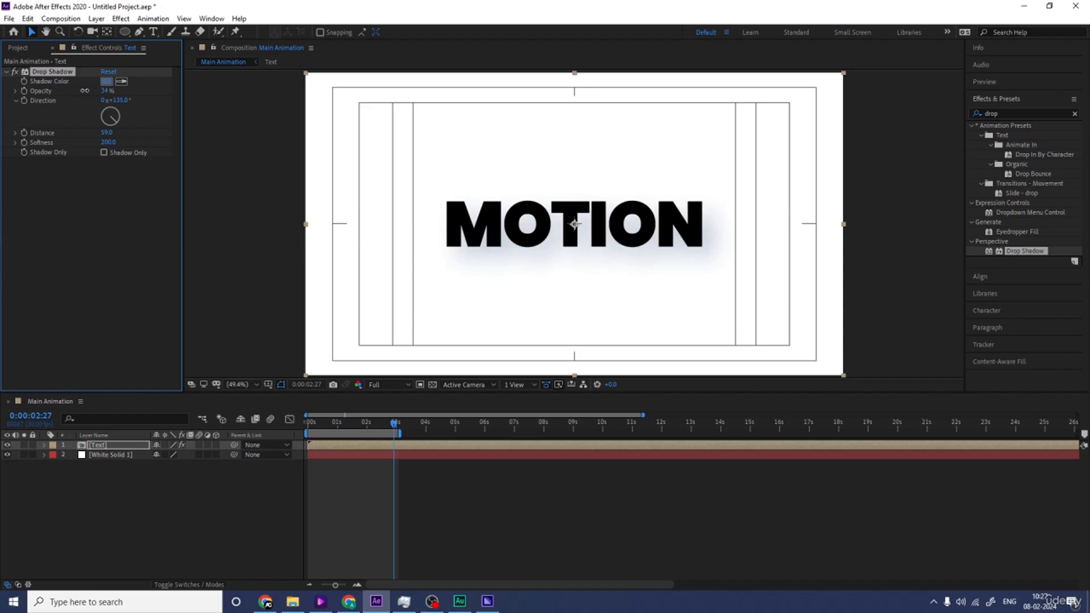
pyautogui.press('space')
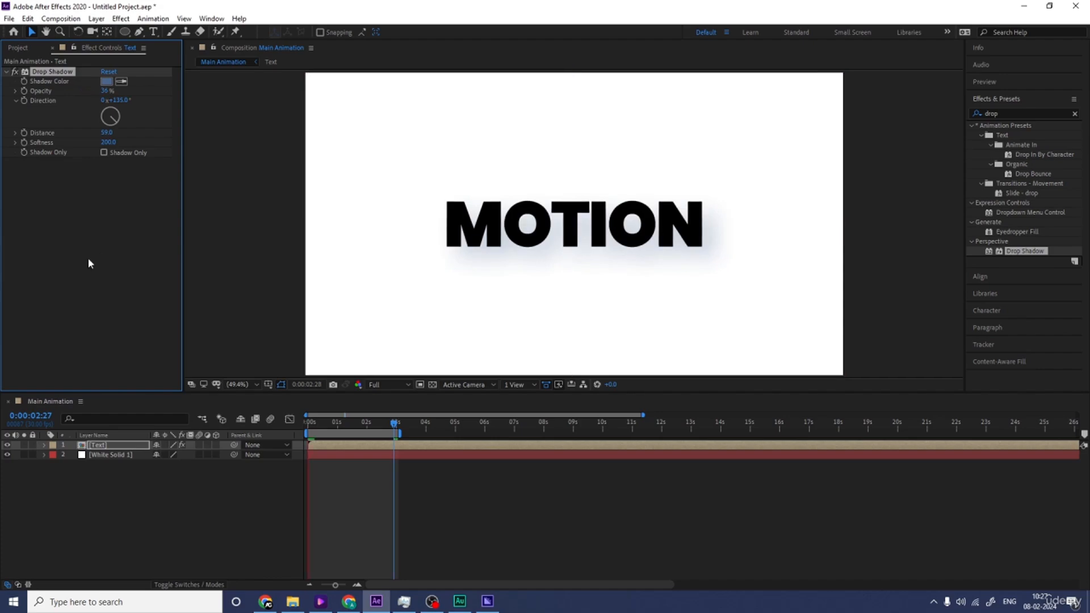